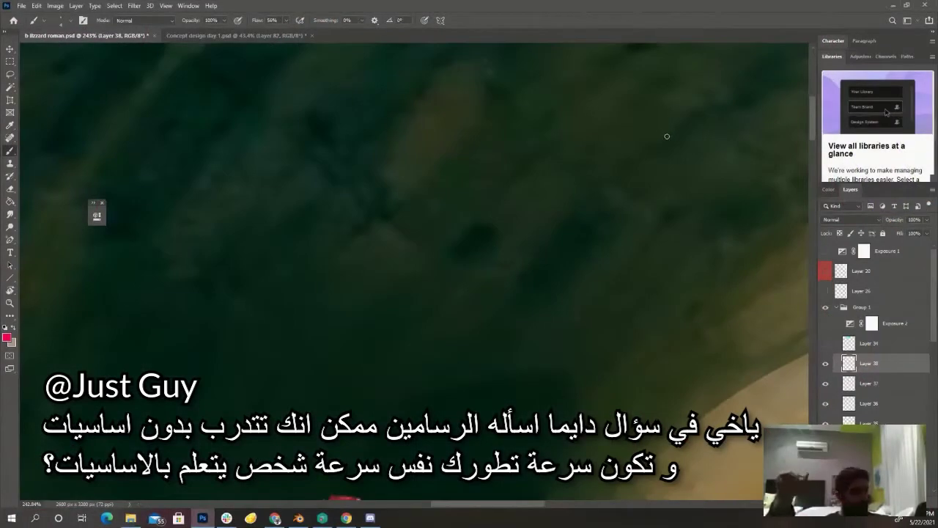
- Draw a red stick figure, five radiating alert lines around its head, and a short line at its left
mouse_move(666, 135)
left_mouse_down()
mouse_move(656, 181)
mouse_move(670, 157)
left_mouse_up()
mouse_move(656, 181)
left_mouse_down()
mouse_move(680, 202)
mouse_move(647, 197)
left_mouse_up()
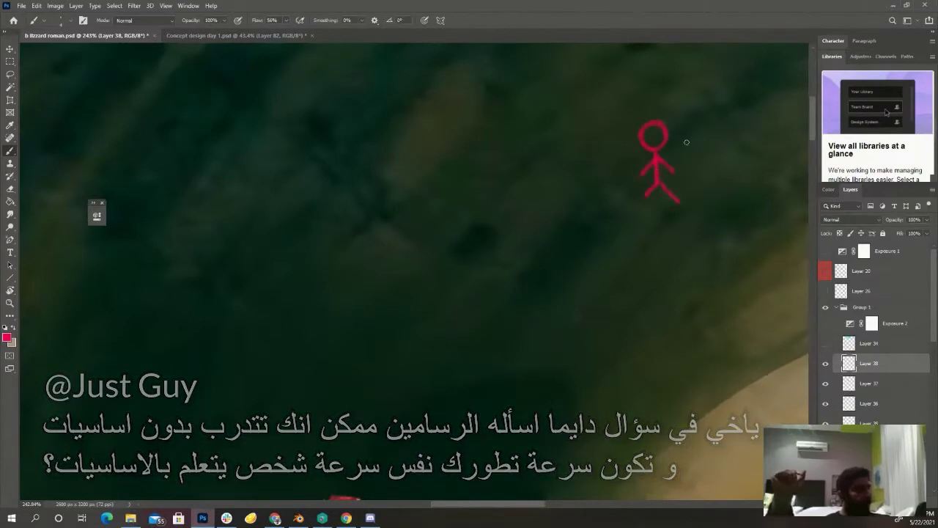
left_click_drag(684, 85, 680, 101)
left_click_drag(711, 108, 689, 138)
left_click_drag(656, 81, 660, 101)
mouse_move(621, 92)
left_mouse_down()
mouse_move(632, 106)
mouse_move(620, 126)
left_mouse_up()
left_click_drag(599, 137, 612, 138)
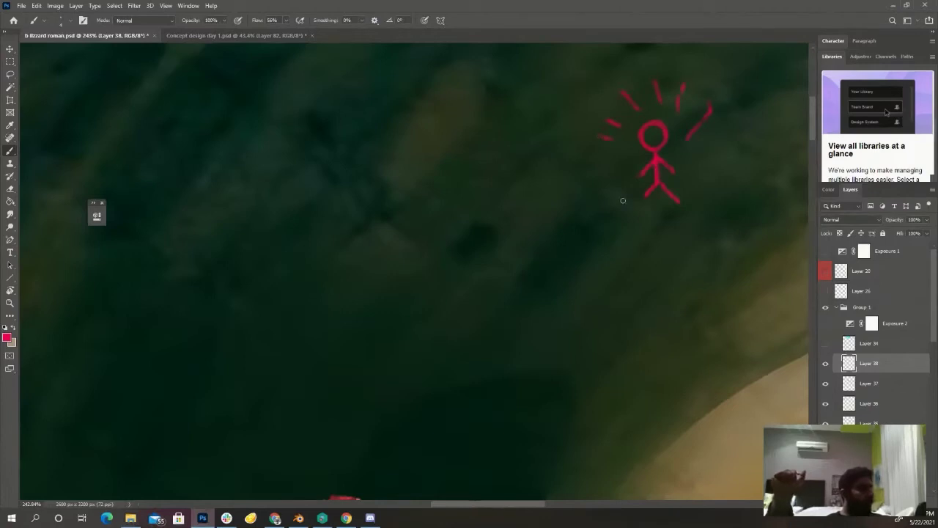
left_click_drag(623, 200, 569, 203)
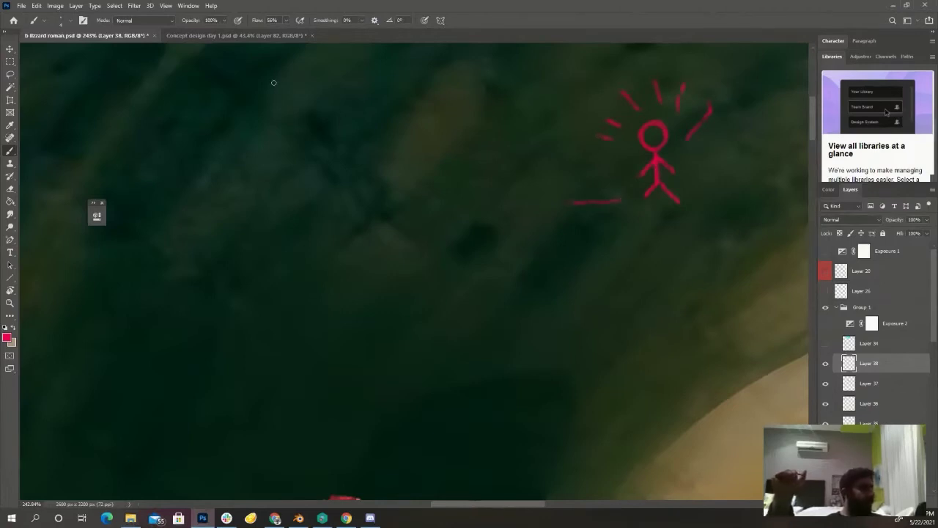
- Brush a tall red vertical line, a crossbar near its top, and a long line to the figure
scroll(453, 396, "up", 3)
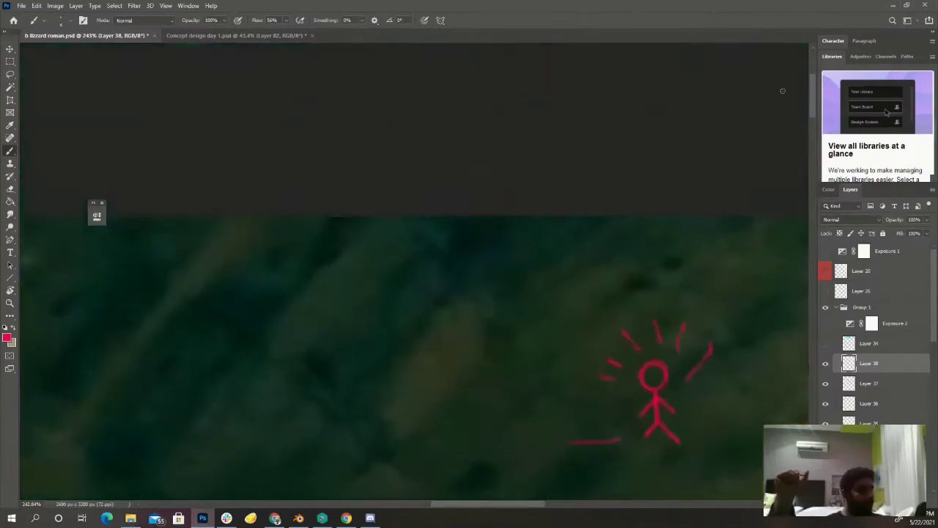
left_click_drag(364, 234, 366, 436)
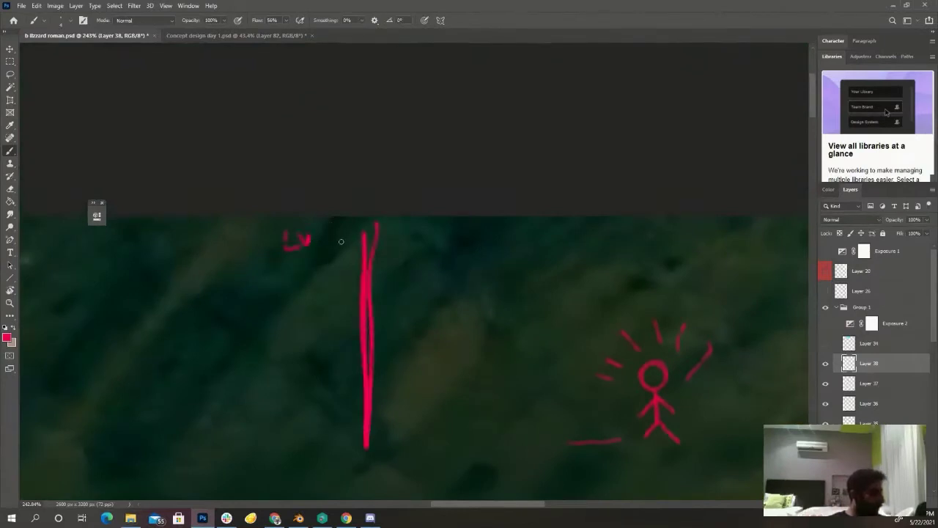
left_click_drag(351, 255, 270, 255)
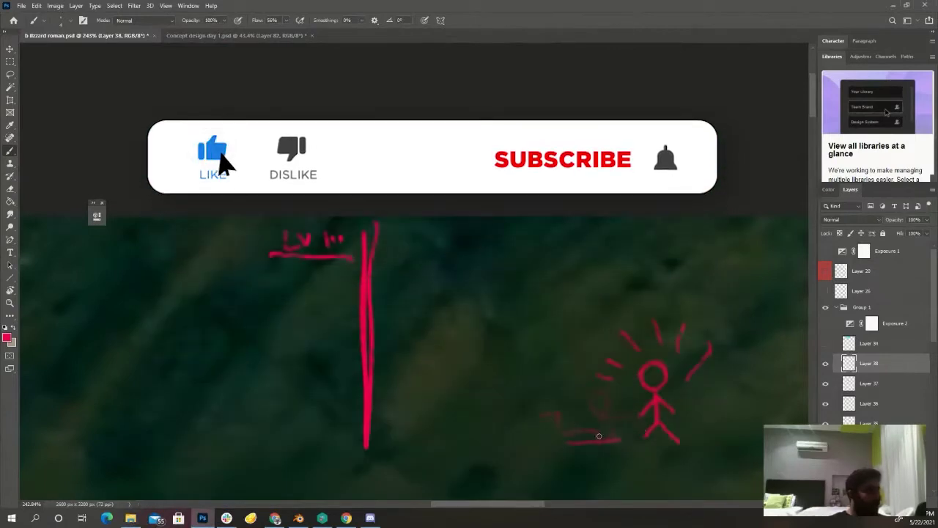
left_click_drag(598, 436, 371, 427)
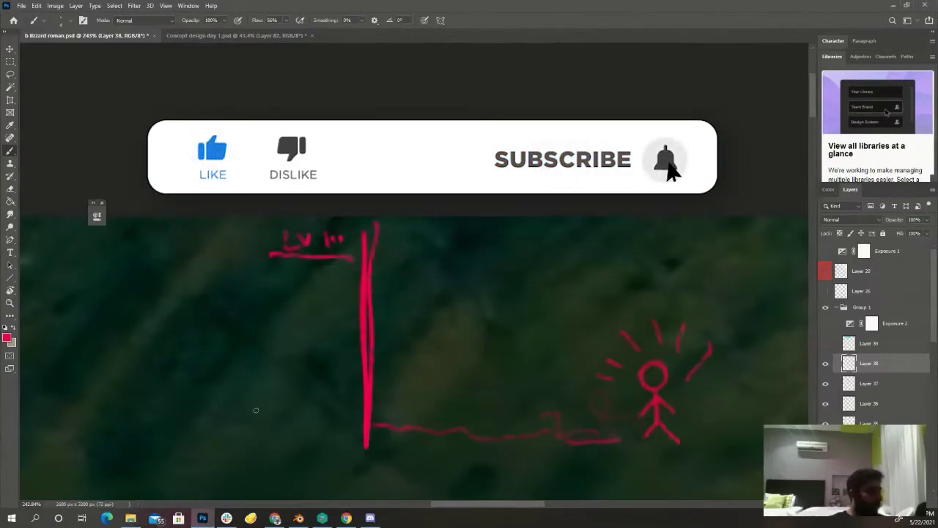
- On a tilted canvas view, retrace the connecting line and add a short line across the vertical line's base
key("r")
mouse_move(618, 383)
left_mouse_down()
mouse_move(542, 380)
mouse_move(545, 404)
left_mouse_up()
key("b")
left_click_drag(599, 416, 423, 357)
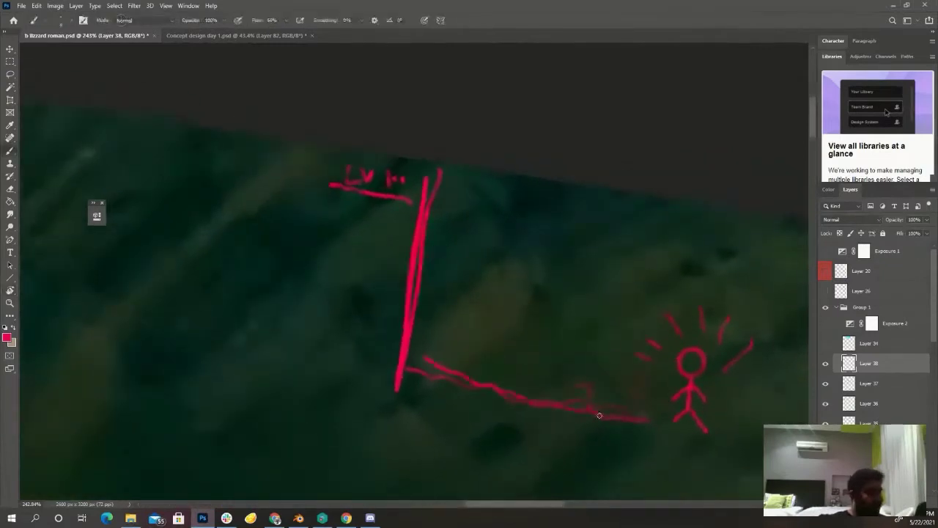
key("e")
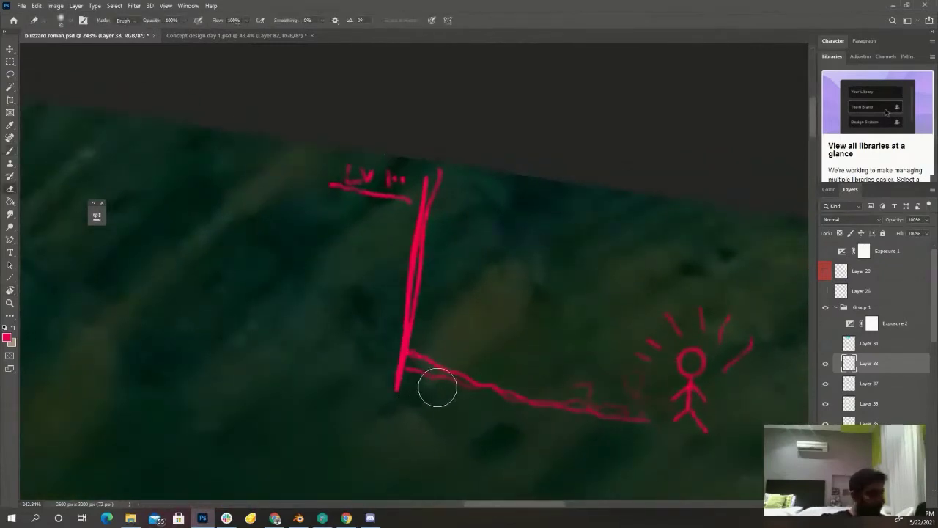
key("b")
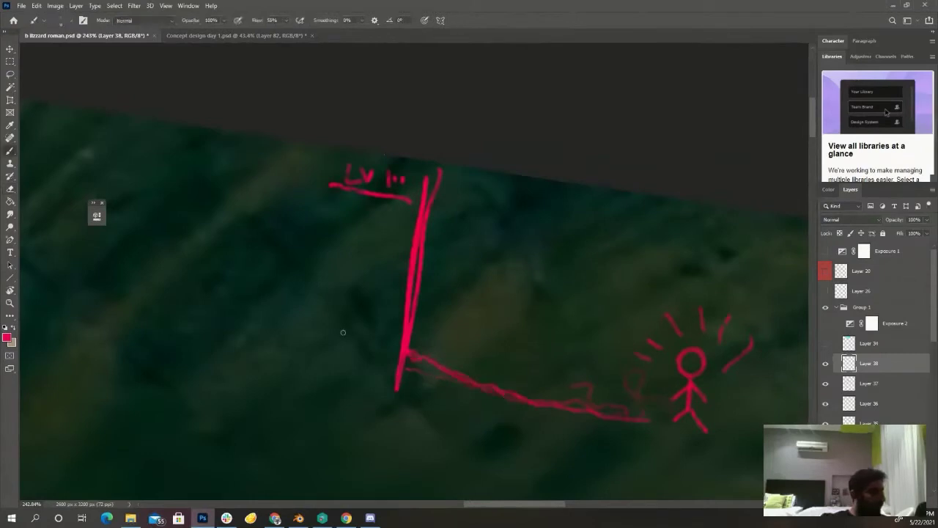
left_click_drag(413, 350, 318, 340)
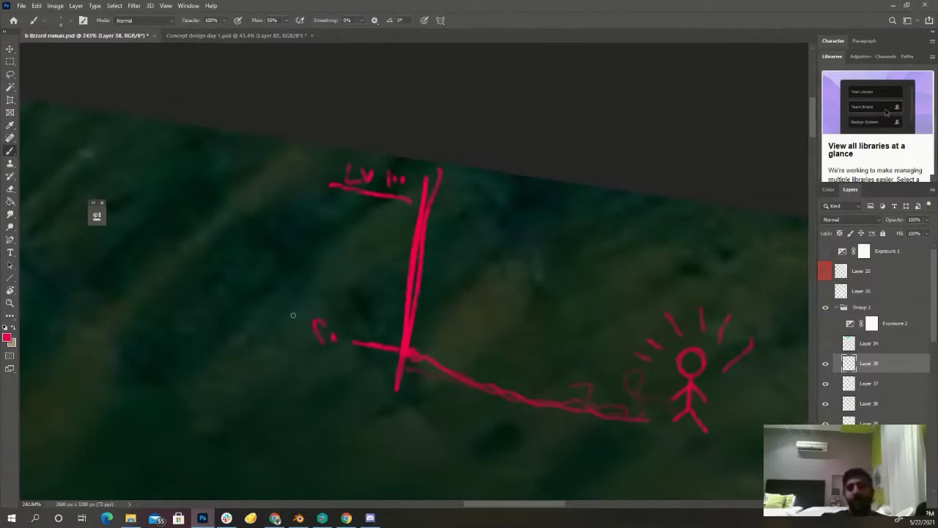
- Level the canvas view again and add a small stroke near the bottom
left_click(10, 302)
left_click_drag(344, 307, 411, 307)
key("b")
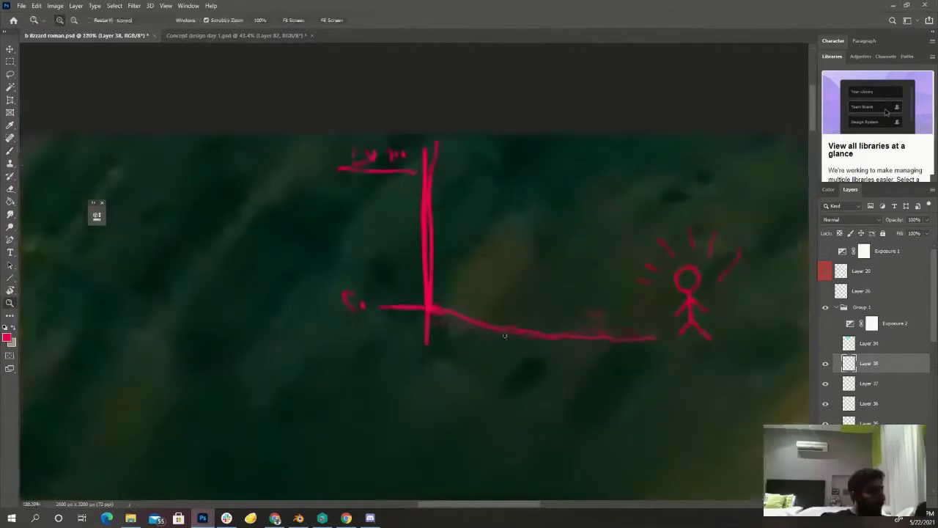
left_click_drag(450, 507, 439, 510)
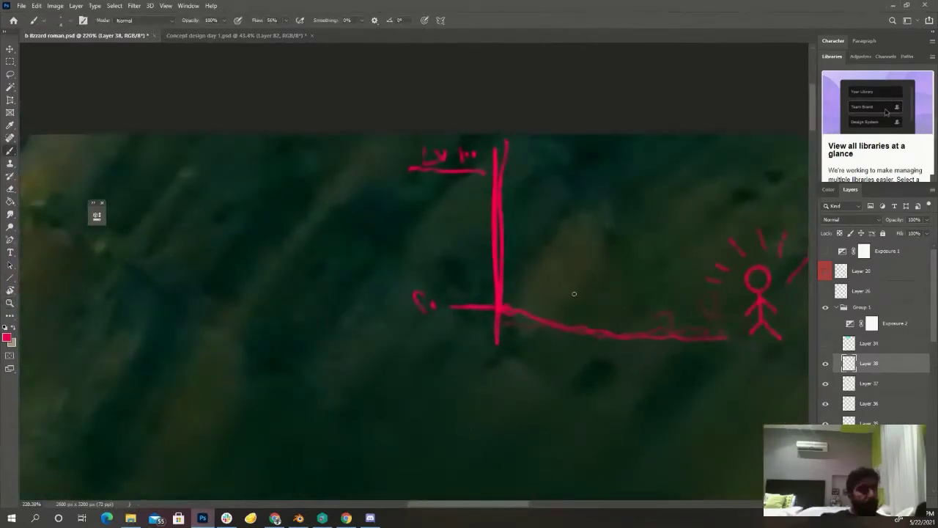
scroll(623, 386, "down", 1)
- Sketch a red perspective grid of diagonal and crossing lines
scroll(511, 327, "down", 2)
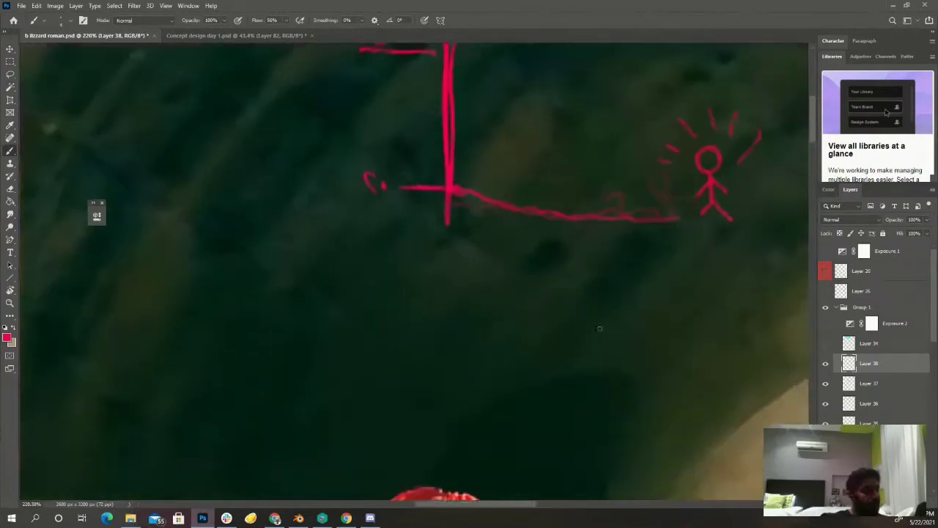
mouse_move(558, 309)
left_mouse_down()
mouse_move(651, 359)
mouse_move(640, 385)
left_mouse_up()
mouse_move(523, 319)
left_mouse_down()
mouse_move(610, 401)
mouse_move(497, 320)
left_mouse_up()
left_click_drag(527, 396, 648, 356)
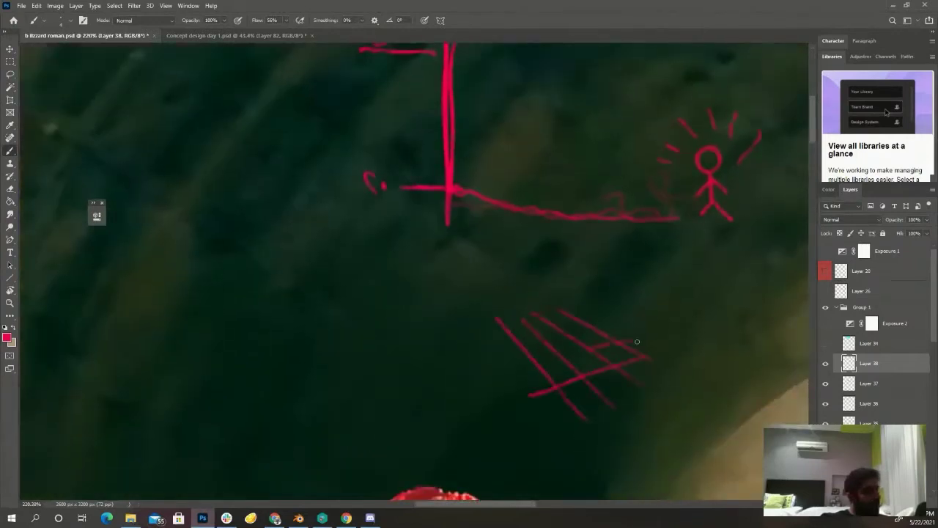
left_click_drag(505, 372, 638, 340)
left_click_drag(483, 345, 616, 327)
left_click_drag(483, 323, 570, 310)
left_click_drag(629, 295, 626, 328)
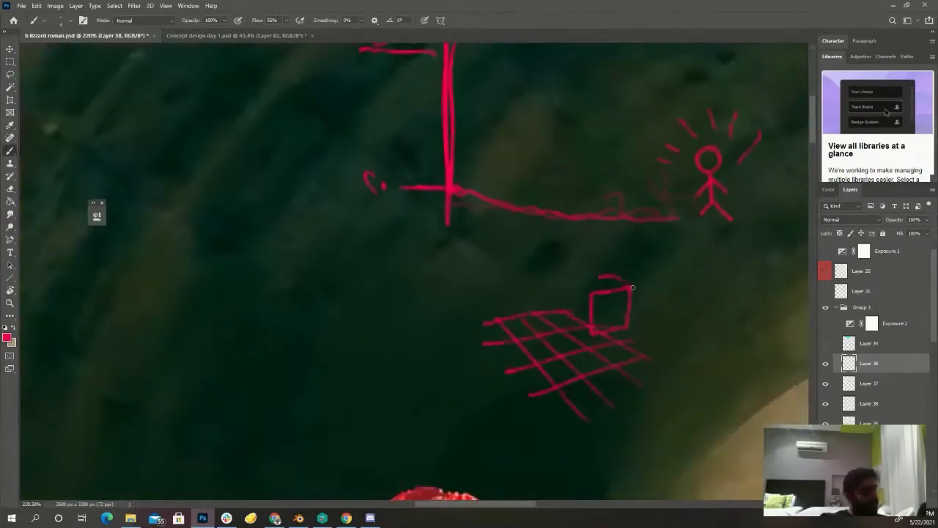
- Draw two small cubes and a scribbled loop on the grid, then circle the sketch boldly
left_click_drag(578, 283, 592, 332)
mouse_move(510, 271)
left_mouse_down()
mouse_move(532, 294)
mouse_move(503, 310)
mouse_move(496, 268)
left_mouse_up()
left_click_drag(494, 272, 497, 315)
left_click_drag(583, 381, 544, 393)
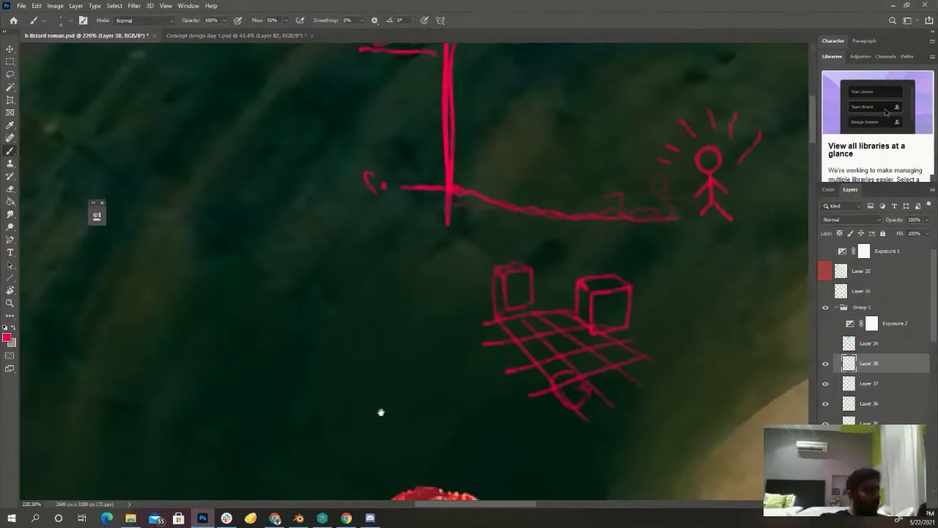
left_click_drag(380, 412, 473, 466)
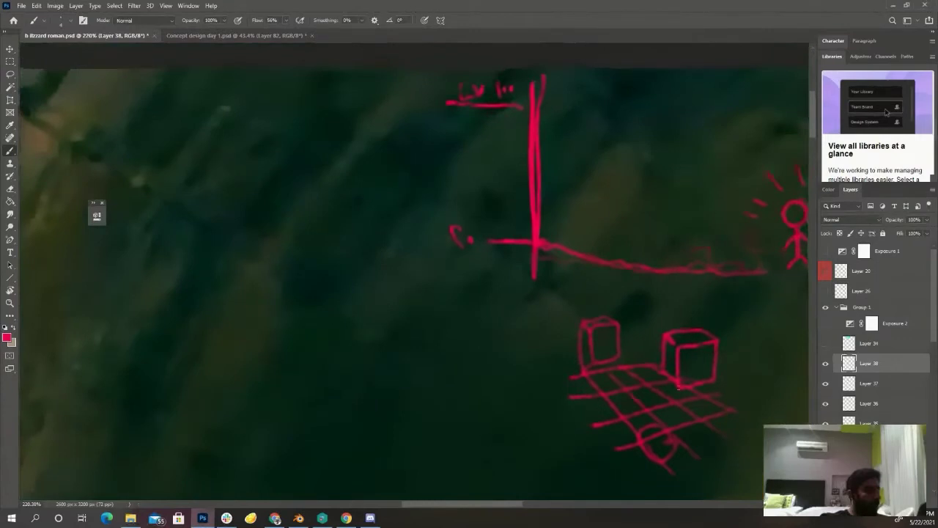
left_click_drag(738, 422, 564, 432)
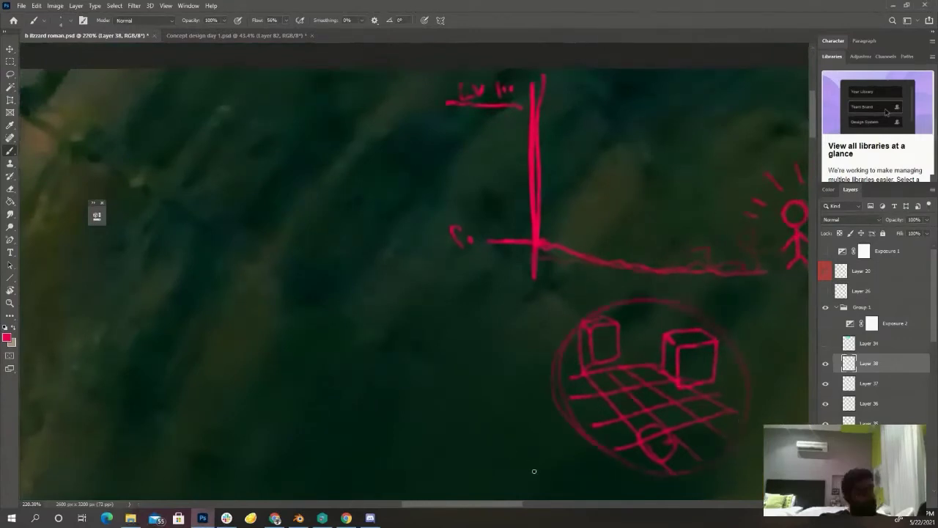
mouse_move(376, 318)
left_mouse_down()
mouse_move(450, 303)
mouse_move(407, 339)
left_mouse_up()
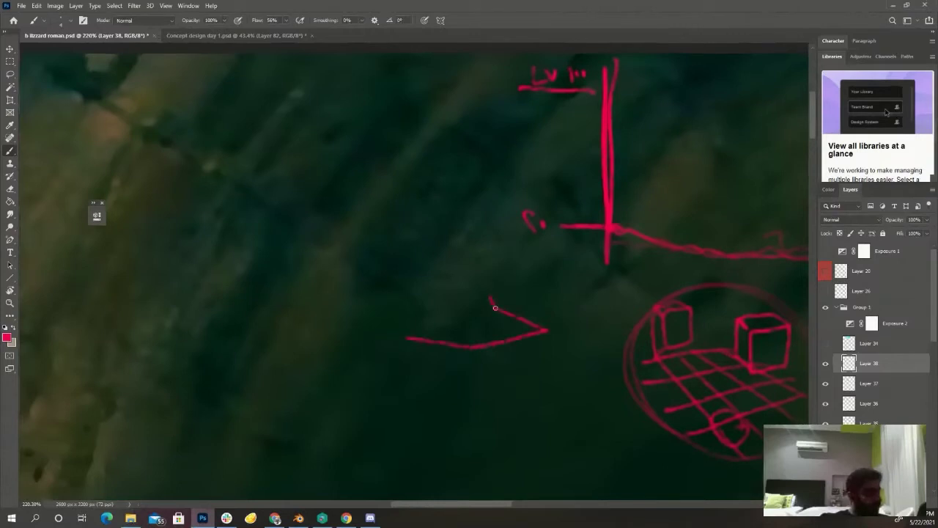
- Draw the outline and upper edges of an angular paper-plane shape
left_click_drag(490, 297, 400, 337)
left_click_drag(459, 282, 403, 317)
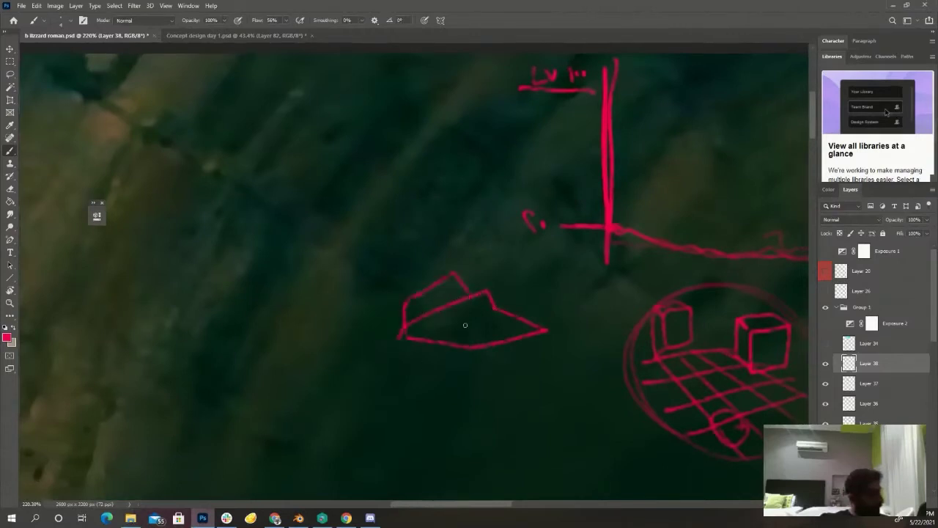
left_click_drag(297, 375, 358, 357)
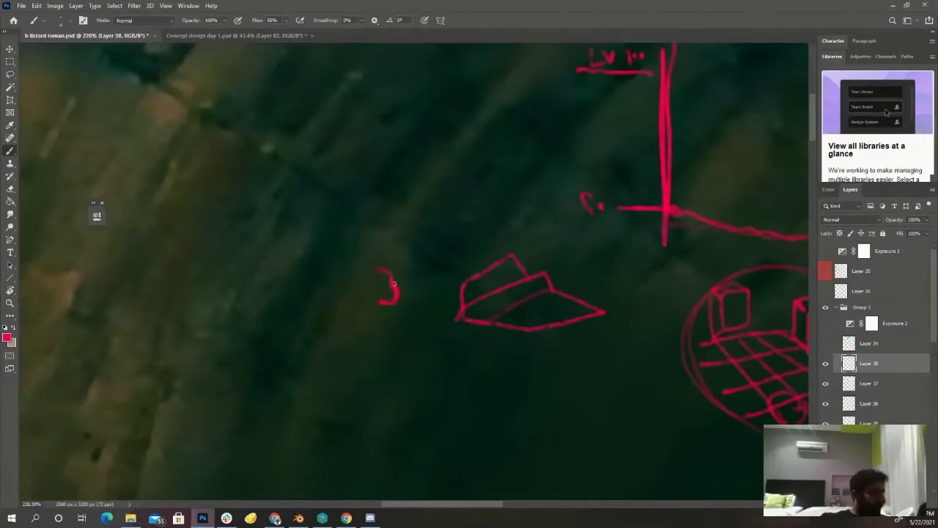
- Sketch a red cat with curved back, head, legs, curved tail and ears
mouse_move(336, 249)
left_mouse_down()
mouse_move(373, 262)
mouse_move(292, 214)
mouse_move(297, 256)
mouse_move(275, 300)
left_mouse_up()
left_click_drag(283, 274, 287, 312)
left_click_drag(344, 303, 339, 345)
left_click_drag(325, 275, 341, 345)
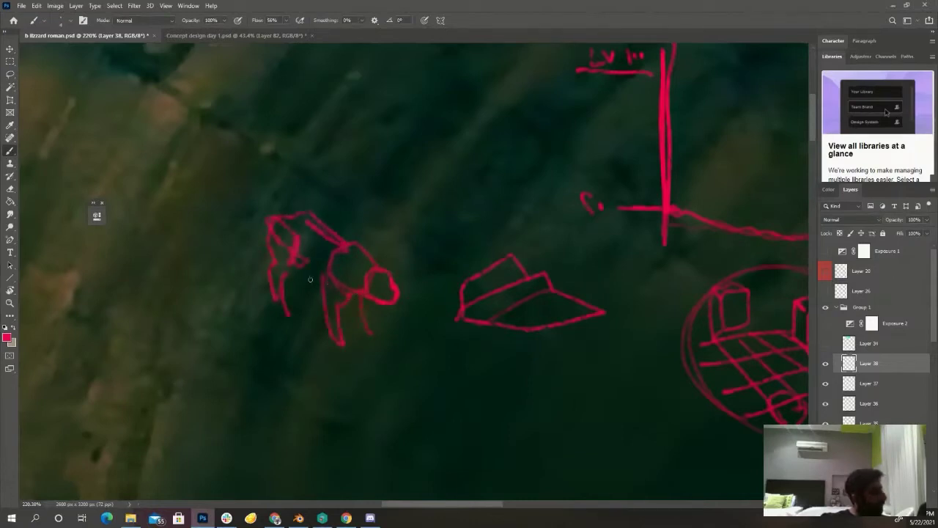
left_click_drag(266, 243, 195, 236)
left_click_drag(388, 273, 396, 277)
left_click_drag(358, 276, 372, 274)
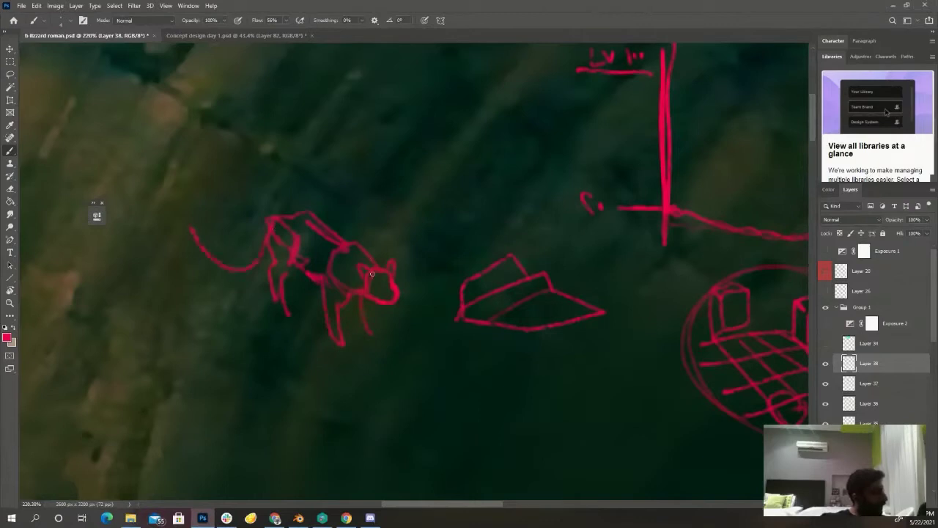
left_click_drag(306, 275, 310, 297)
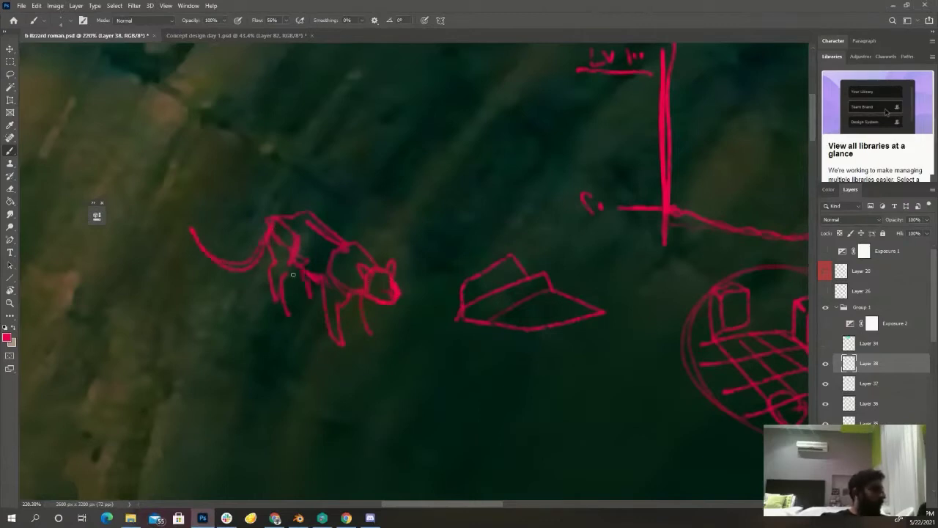
- Draw parallel diagonal speed lines under the cat and the paper-plane shape
left_click_drag(376, 335, 439, 372)
left_click_drag(310, 319, 438, 420)
left_click_drag(244, 296, 413, 431)
left_click_drag(226, 308, 369, 430)
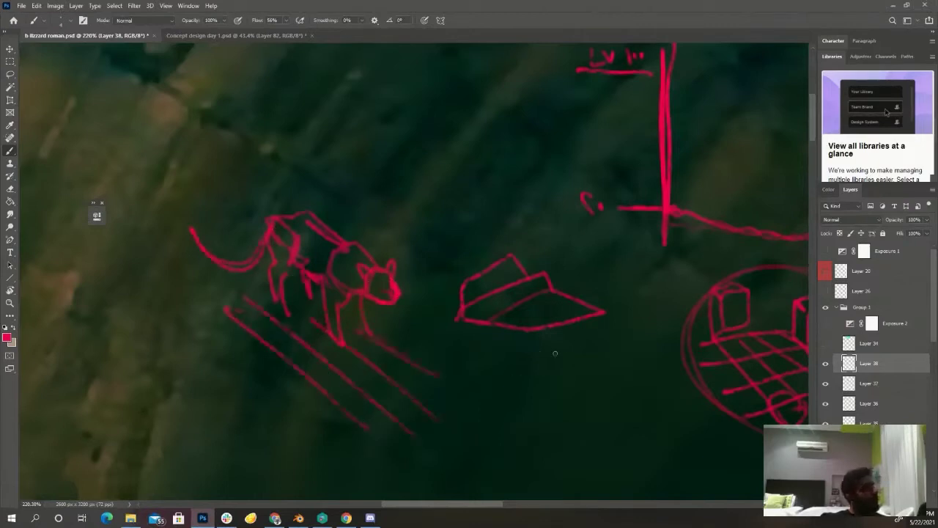
left_click_drag(473, 380, 561, 349)
left_click_drag(452, 357, 511, 339)
left_click_drag(399, 311, 437, 378)
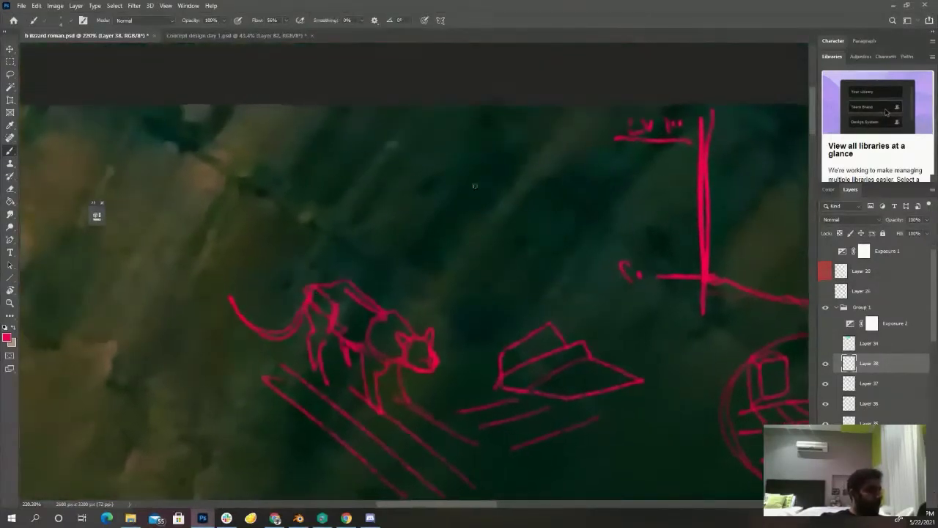
- Sketch a standing figure above the cat with legs, shield, spear and cloak
mouse_move(468, 169)
left_mouse_down()
mouse_move(488, 211)
mouse_move(447, 201)
left_mouse_up()
mouse_move(483, 229)
left_mouse_down()
mouse_move(481, 302)
mouse_move(453, 275)
left_mouse_up()
left_click_drag(449, 220, 447, 304)
left_click_drag(500, 205, 505, 275)
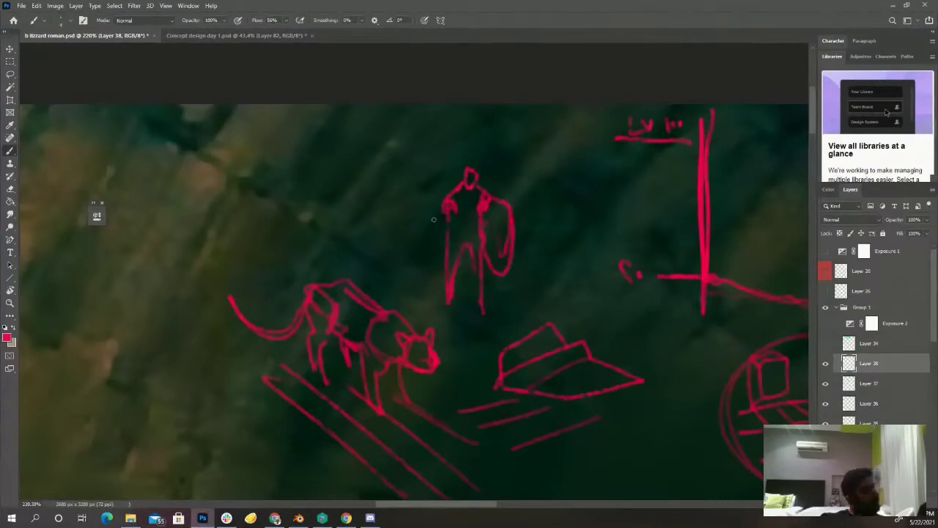
left_click_drag(436, 227, 394, 148)
mouse_move(415, 220)
left_mouse_down()
mouse_move(435, 206)
mouse_move(415, 296)
left_mouse_up()
left_click_drag(500, 288, 514, 312)
- Begin a vehicle-like outline below the cat's speed lines
left_click_drag(404, 406, 440, 282)
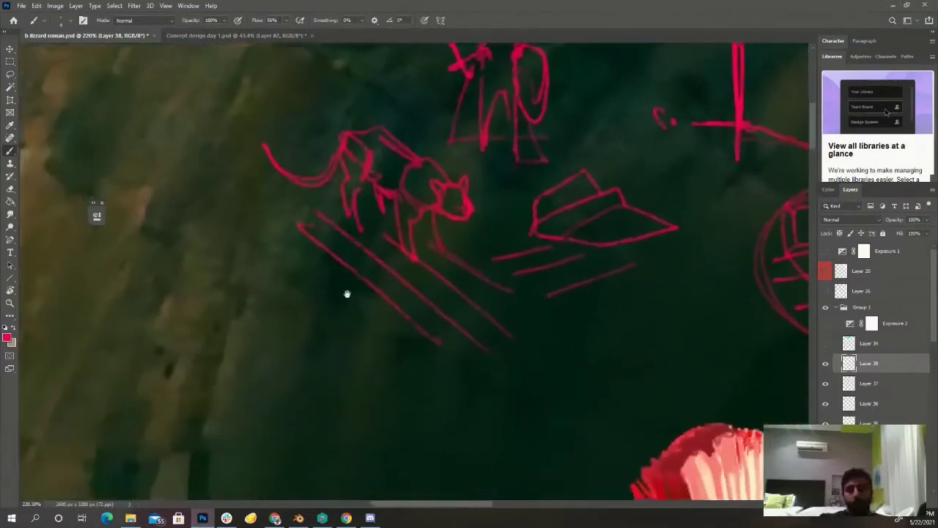
left_click_drag(347, 293, 451, 303)
left_click_drag(463, 360, 433, 326)
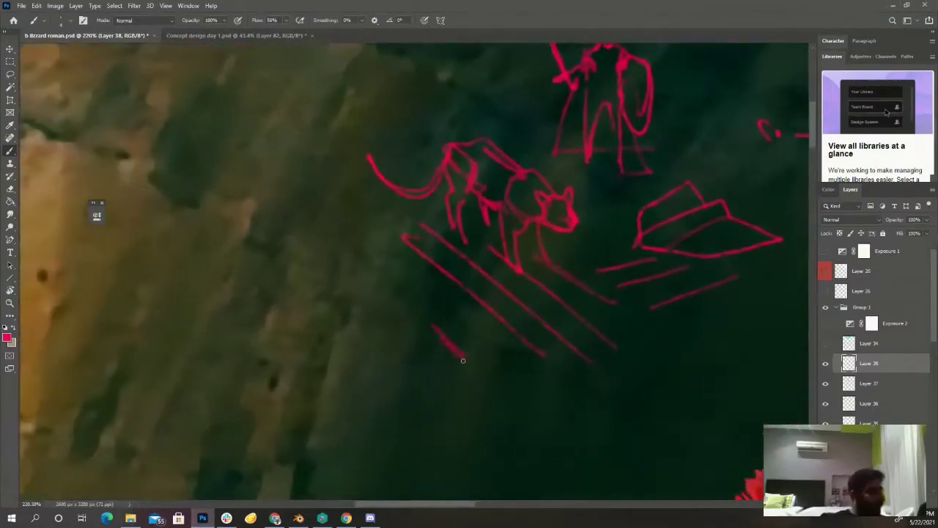
left_click_drag(487, 392, 406, 424)
left_click_drag(431, 306, 469, 348)
left_click_drag(401, 299, 356, 375)
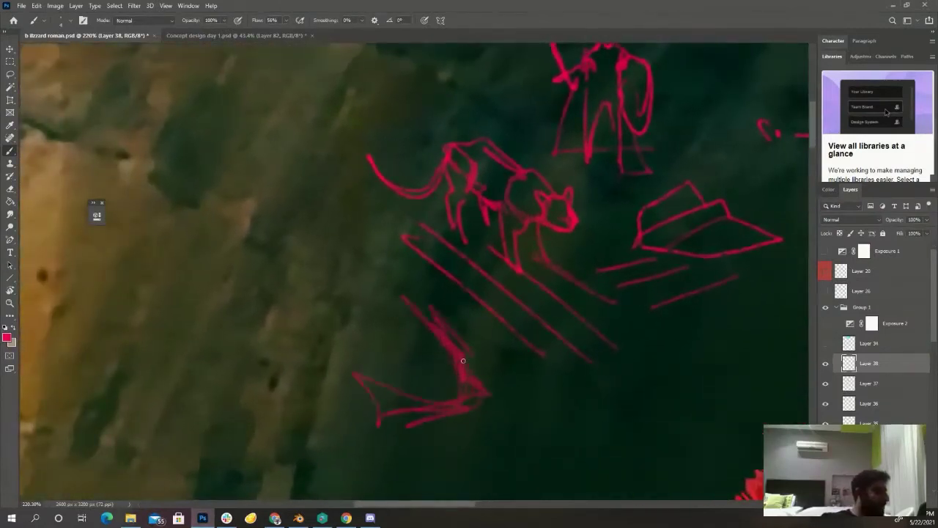
mouse_move(308, 346)
left_mouse_down()
mouse_move(375, 423)
mouse_move(409, 296)
left_mouse_up()
- Add the vehicle's upper outline and a wheel, thickening its outline
mouse_move(395, 273)
left_mouse_down()
mouse_move(414, 304)
mouse_move(396, 301)
left_mouse_up()
mouse_move(337, 222)
left_mouse_down()
mouse_move(393, 264)
mouse_move(292, 236)
left_mouse_up()
left_click_drag(256, 273, 249, 297)
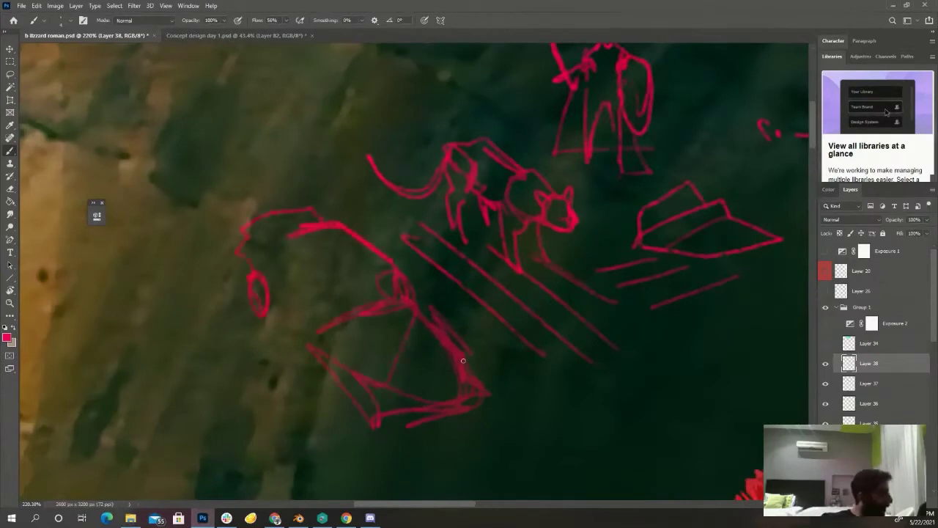
mouse_move(322, 359)
left_mouse_down()
mouse_move(341, 411)
mouse_move(410, 421)
mouse_move(332, 392)
mouse_move(260, 293)
left_mouse_up()
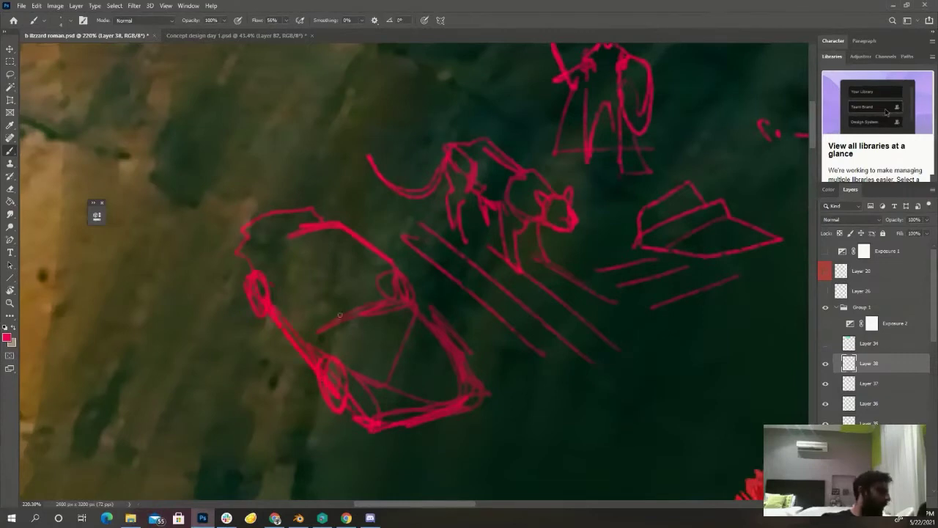
- Detail the red car with a wheel connection, long side lines, a windshield and hood hatching
left_click_drag(258, 248, 323, 327)
left_click_drag(417, 309, 438, 299)
mouse_move(236, 233)
left_mouse_down()
mouse_move(351, 439)
mouse_move(389, 480)
left_mouse_up()
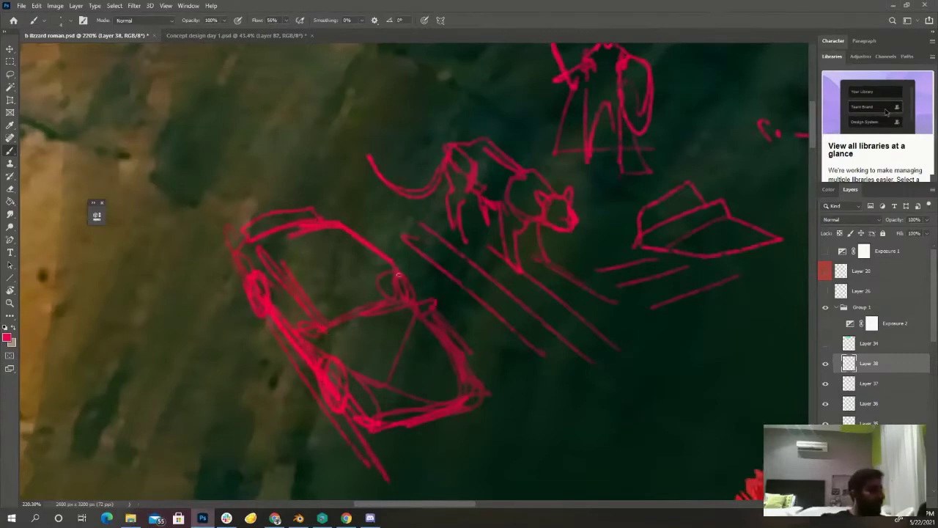
mouse_move(334, 282)
left_mouse_down()
mouse_move(392, 266)
mouse_move(323, 323)
left_mouse_up()
left_click_drag(264, 240, 287, 257)
left_click_drag(398, 275, 377, 223)
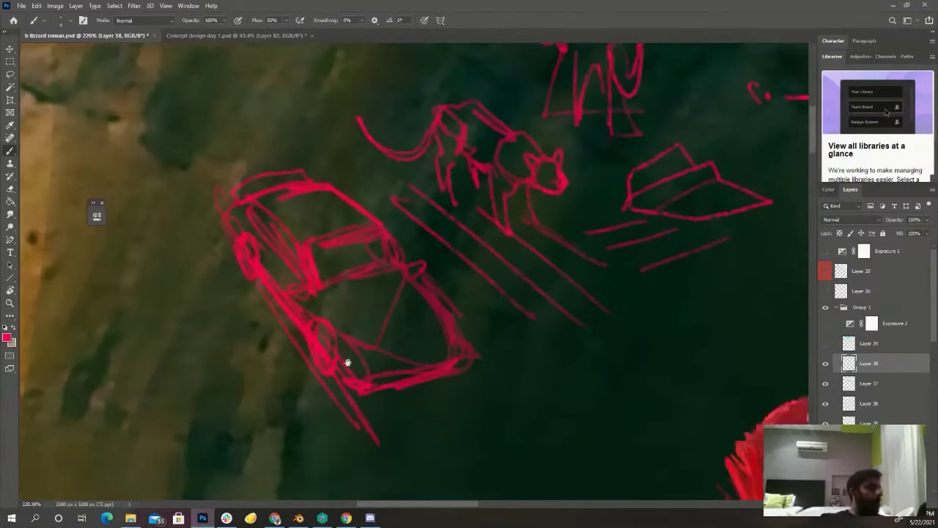
mouse_move(372, 261)
left_mouse_down()
mouse_move(416, 327)
mouse_move(408, 335)
left_mouse_up()
left_click_drag(378, 315, 391, 337)
left_click_drag(347, 277, 372, 311)
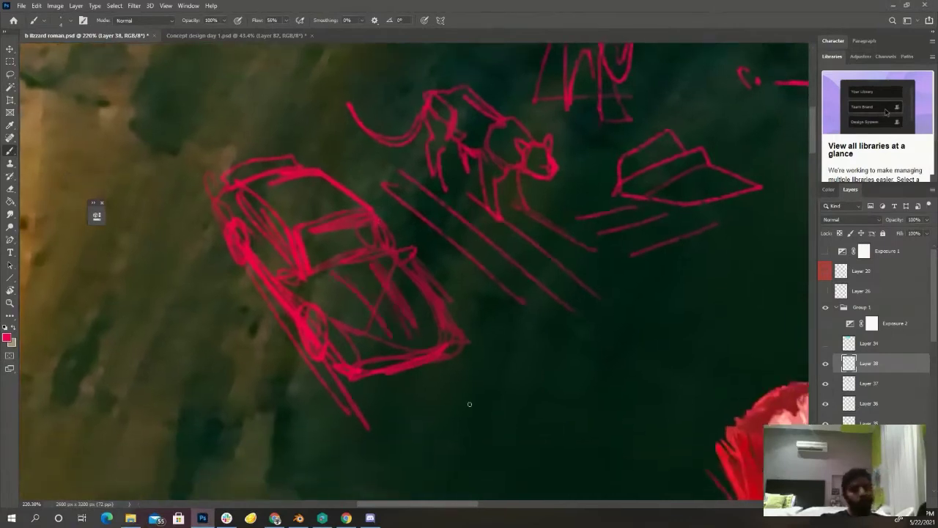
- Zoom out to view all sketches, then start a looped capsule shape above the cat
left_click_drag(570, 439, 522, 469)
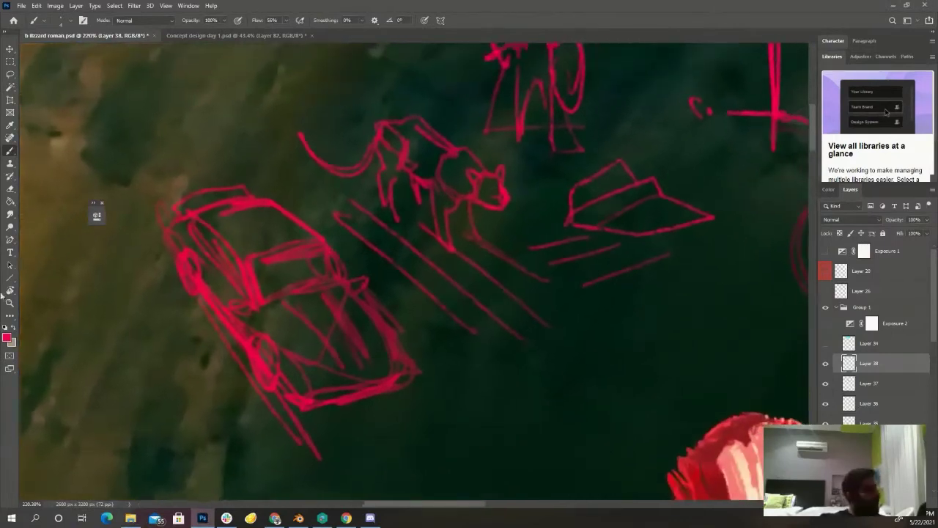
left_click_drag(187, 293, 454, 279)
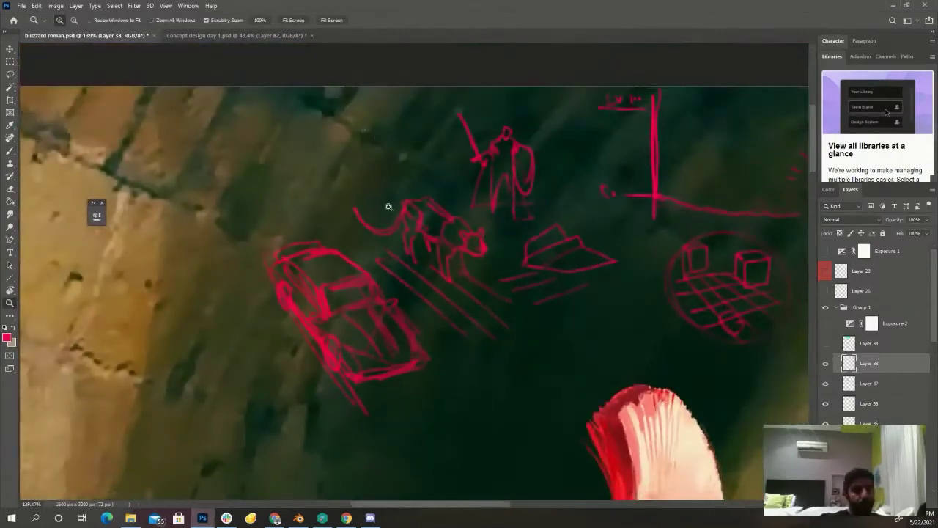
left_click_drag(317, 171, 352, 240)
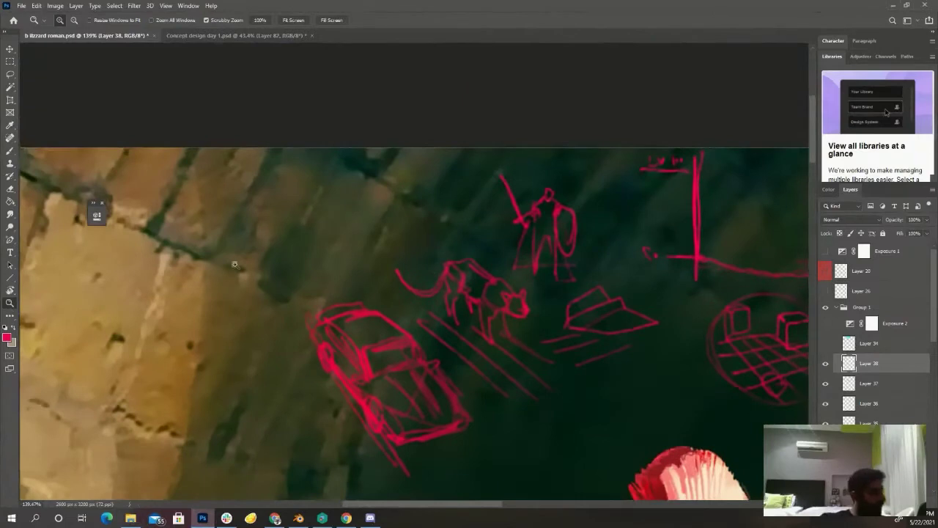
left_click_drag(410, 242, 454, 313)
key("b")
mouse_move(377, 199)
left_mouse_down()
mouse_move(333, 242)
mouse_move(357, 191)
left_mouse_up()
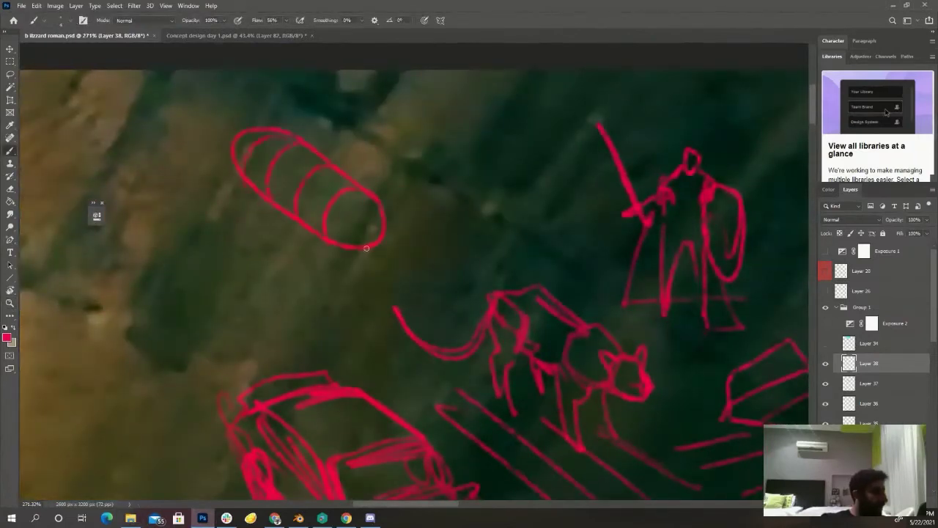
- Give the capsule an oval head, four legs, a refined rear leg and a tail
left_click_drag(434, 222, 436, 225)
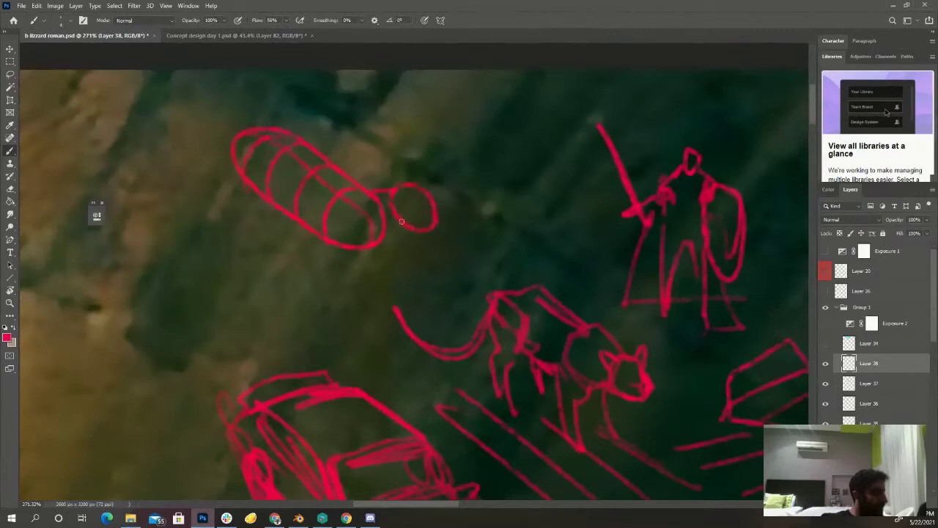
left_click_drag(372, 249, 365, 310)
mouse_move(347, 292)
left_mouse_down()
mouse_move(356, 252)
mouse_move(325, 310)
left_mouse_up()
left_click_drag(319, 246, 324, 321)
left_click_drag(259, 194, 247, 224)
left_click_drag(228, 151, 238, 277)
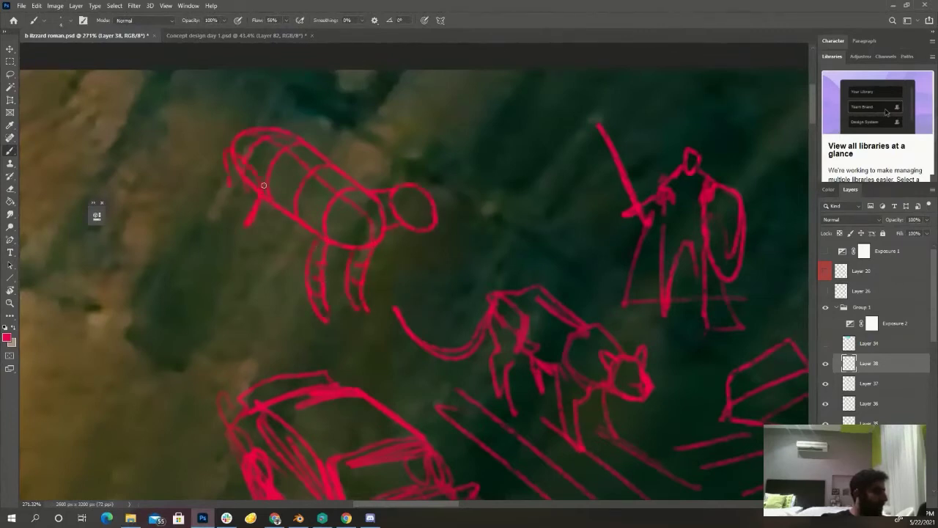
left_click_drag(236, 207, 219, 236)
left_click_drag(274, 232, 279, 212)
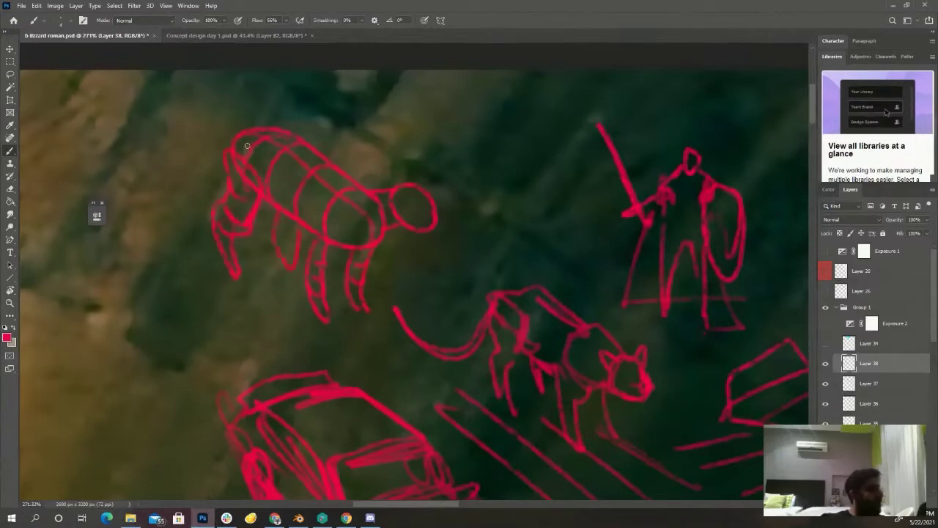
left_click_drag(405, 192, 429, 230)
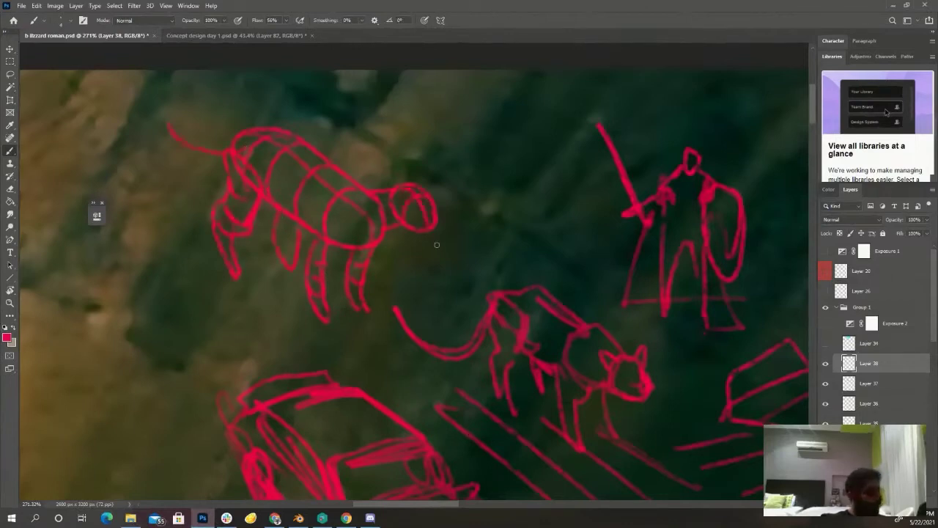
- Draw an extended hook shape beside the spear-holding soldier
left_click_drag(518, 356, 465, 419)
mouse_move(483, 227)
left_mouse_down()
mouse_move(515, 278)
mouse_move(516, 351)
left_mouse_up()
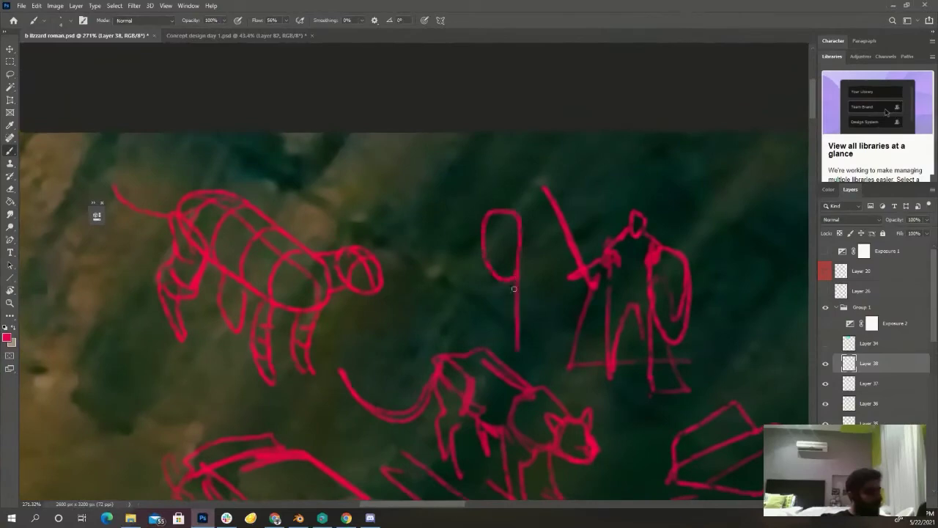
left_click_drag(502, 274, 488, 321)
left_click_drag(294, 372, 580, 166)
left_click_drag(265, 426, 433, 272)
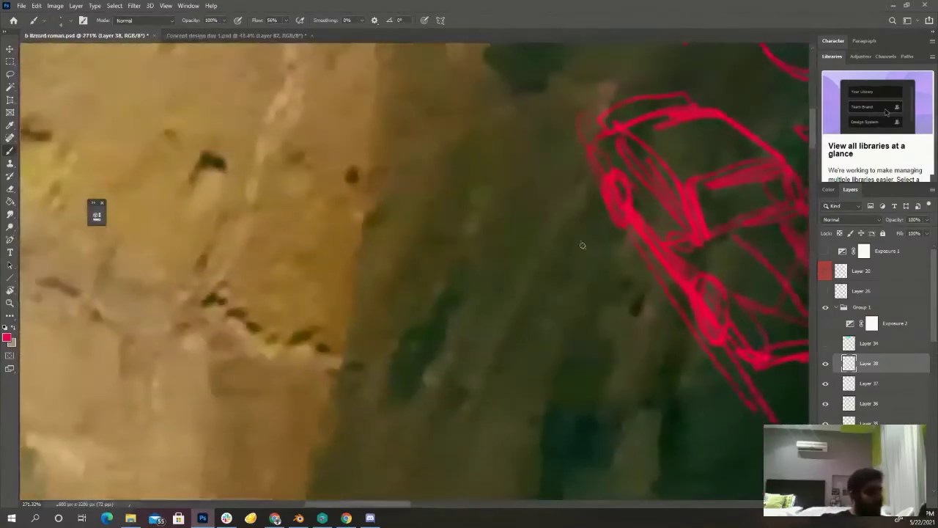
- Draw a large rounded loop beside the car with an inner line, lower curves and crossing lines
mouse_move(408, 205)
left_mouse_down()
mouse_move(582, 247)
mouse_move(517, 308)
mouse_move(404, 220)
left_mouse_up()
left_click_drag(579, 250, 466, 279)
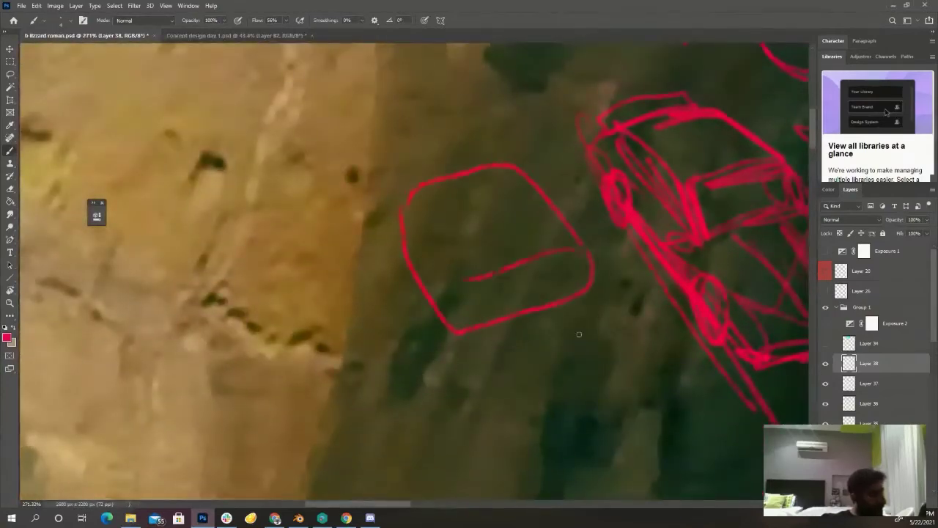
left_click_drag(596, 294, 535, 447)
left_click_drag(616, 389, 529, 412)
left_click_drag(619, 355, 503, 396)
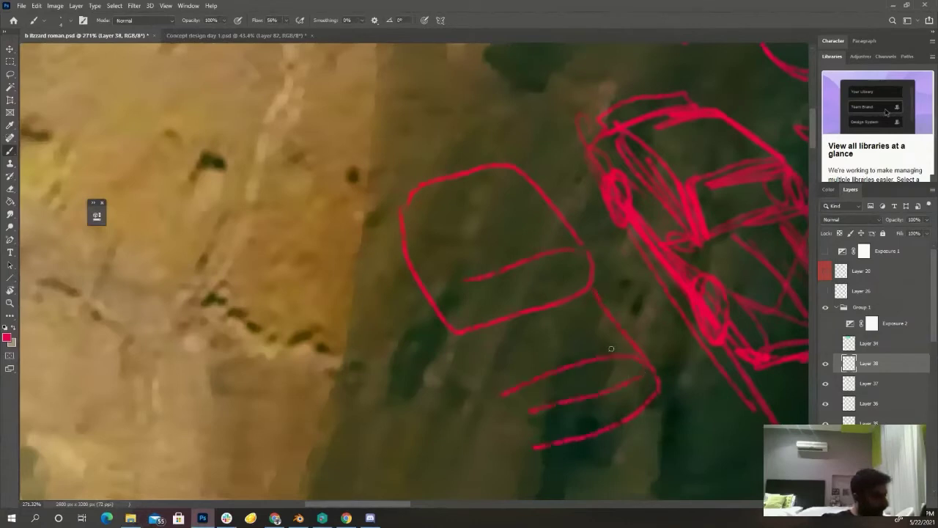
left_click_drag(598, 320, 481, 366)
left_click_drag(567, 228, 409, 253)
left_click_drag(513, 179, 417, 208)
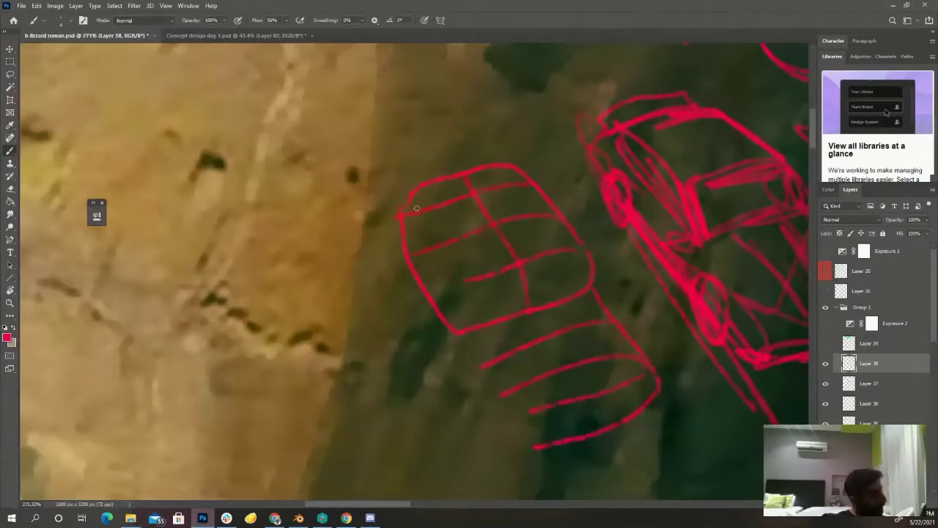
- Outline the lower loop's left side and cover it with crossing grid lines
left_click_drag(402, 253, 504, 448)
left_click_drag(451, 363, 527, 417)
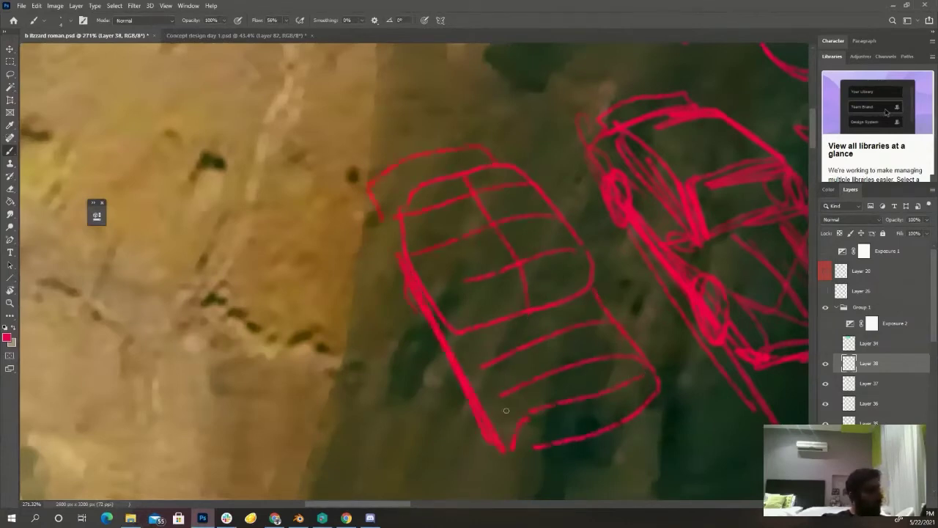
left_click_drag(567, 332, 601, 422)
left_click_drag(506, 323, 553, 429)
left_click_drag(586, 296, 635, 392)
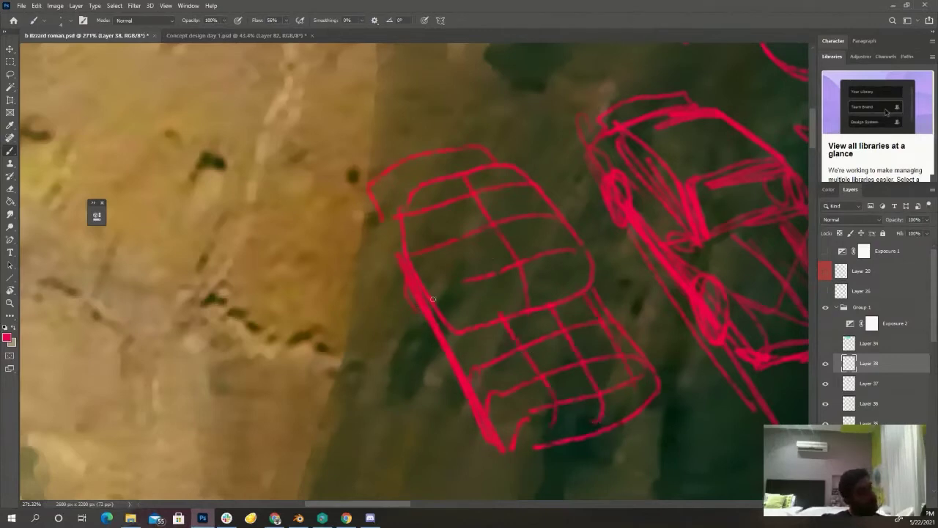
left_click_drag(483, 334, 513, 387)
left_click_drag(545, 271, 548, 291)
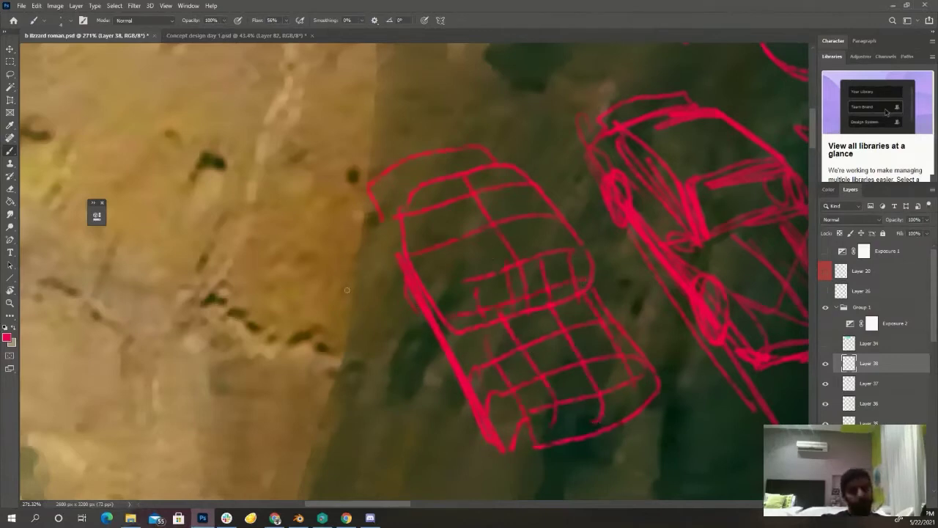
left_click_drag(344, 323, 236, 319)
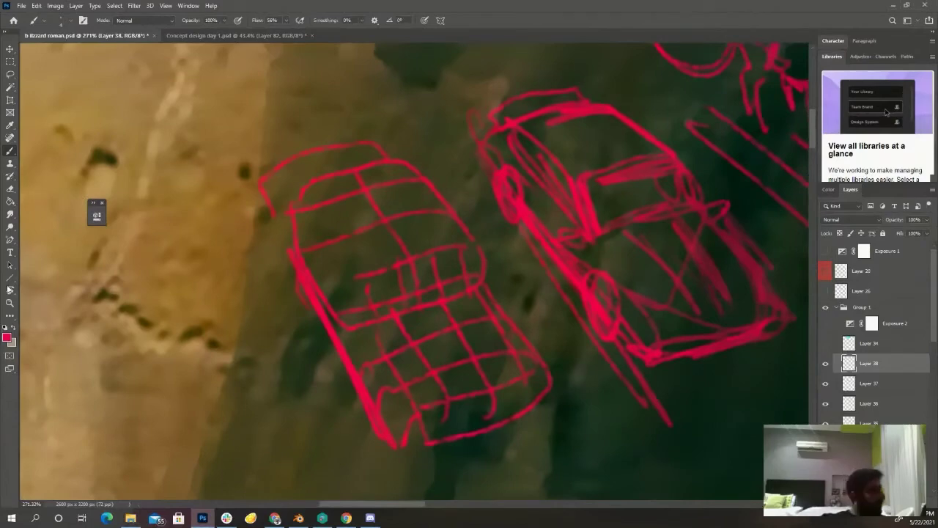
left_click(10, 302)
mouse_move(303, 272)
left_mouse_down()
mouse_move(679, 176)
mouse_move(719, 176)
left_mouse_up()
left_click_drag(432, 347, 358, 372)
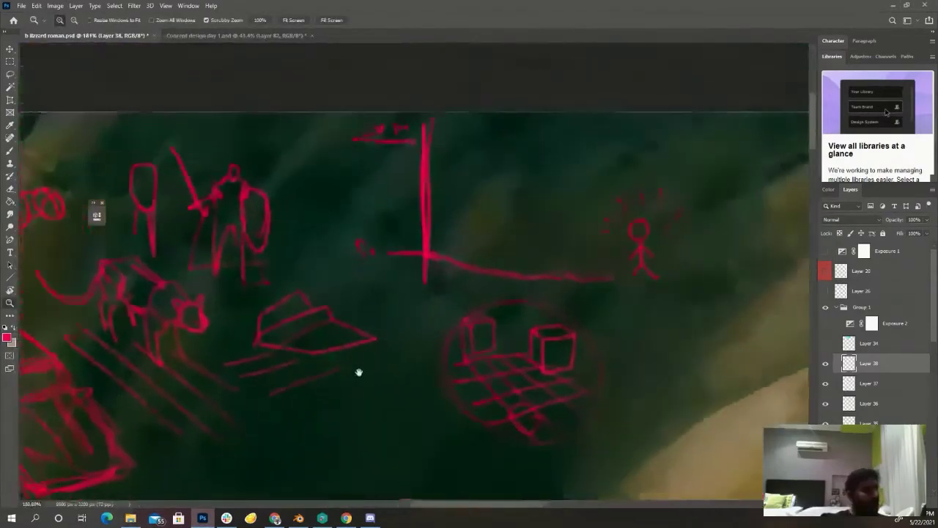
mouse_move(486, 285)
left_mouse_down()
mouse_move(530, 300)
mouse_move(519, 308)
left_mouse_up()
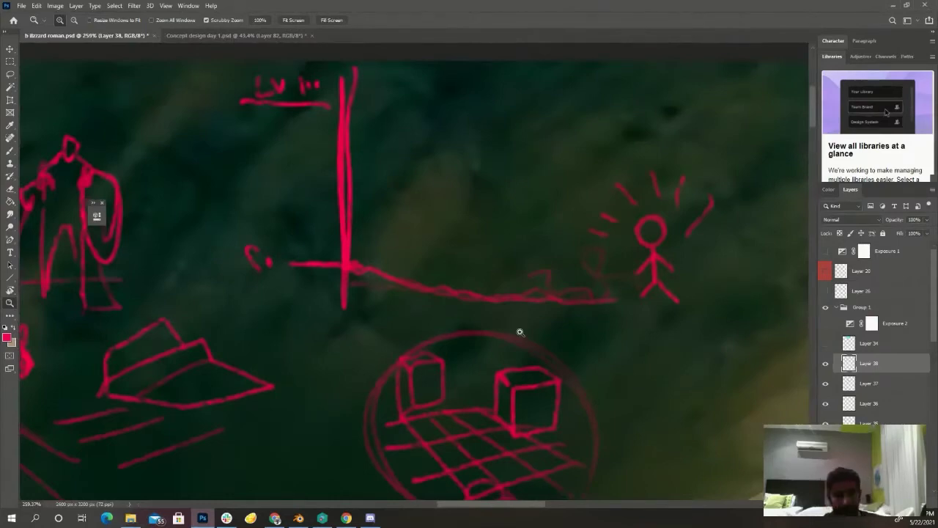
left_click_drag(422, 352, 724, 224)
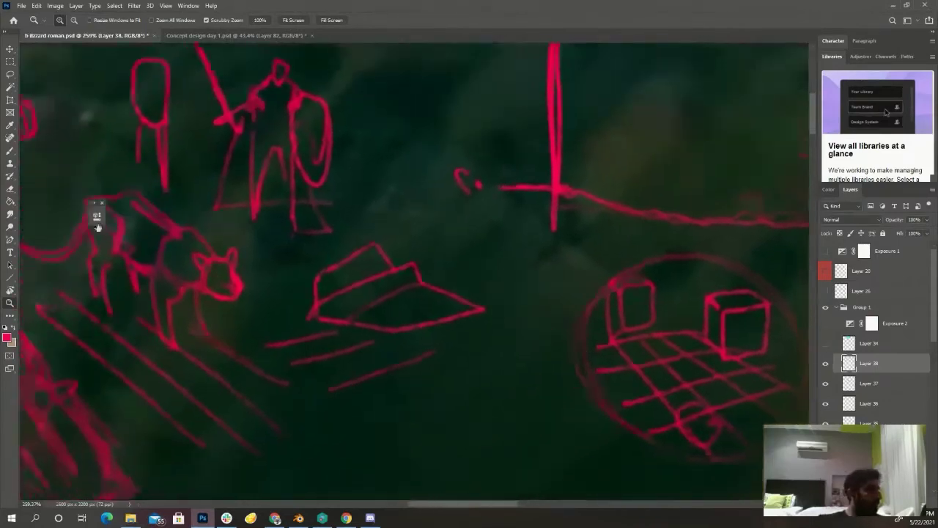
scroll(81, 299, "down", 2)
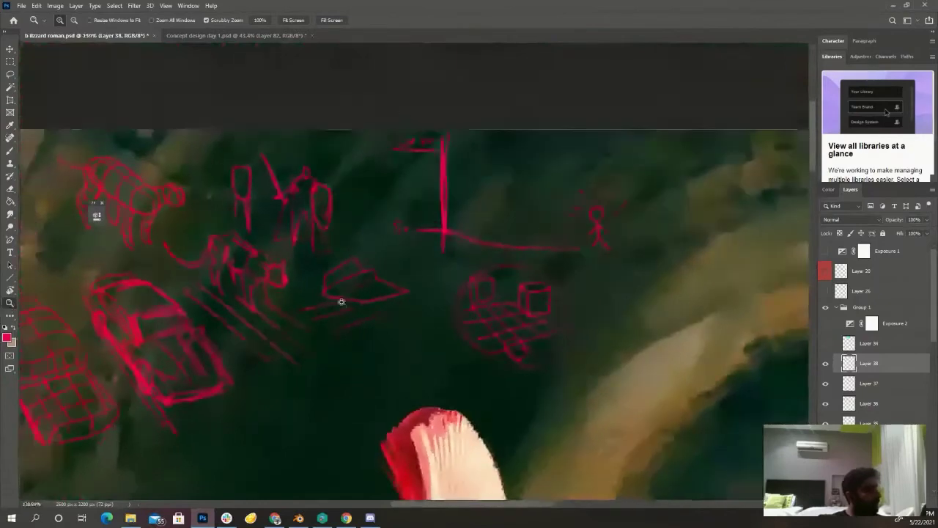
scroll(440, 227, "up", 1)
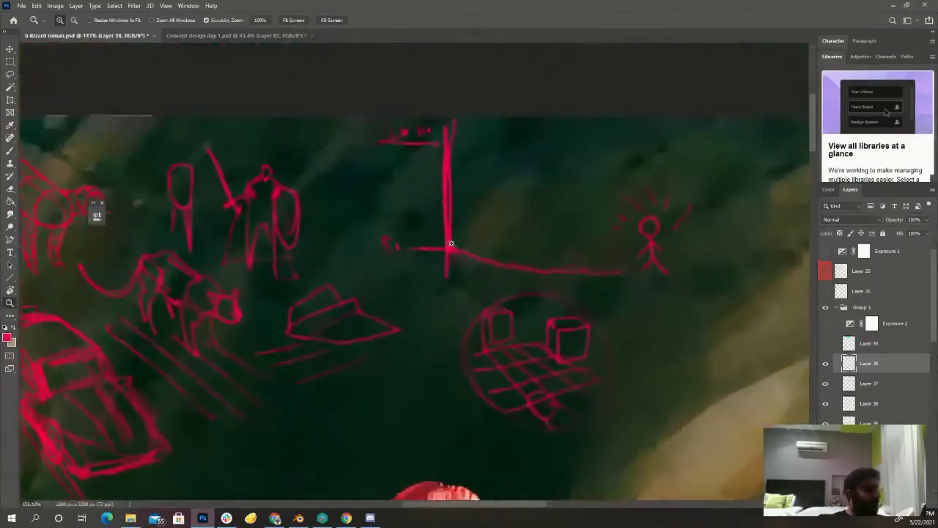
scroll(459, 236, "up", 1)
key("b")
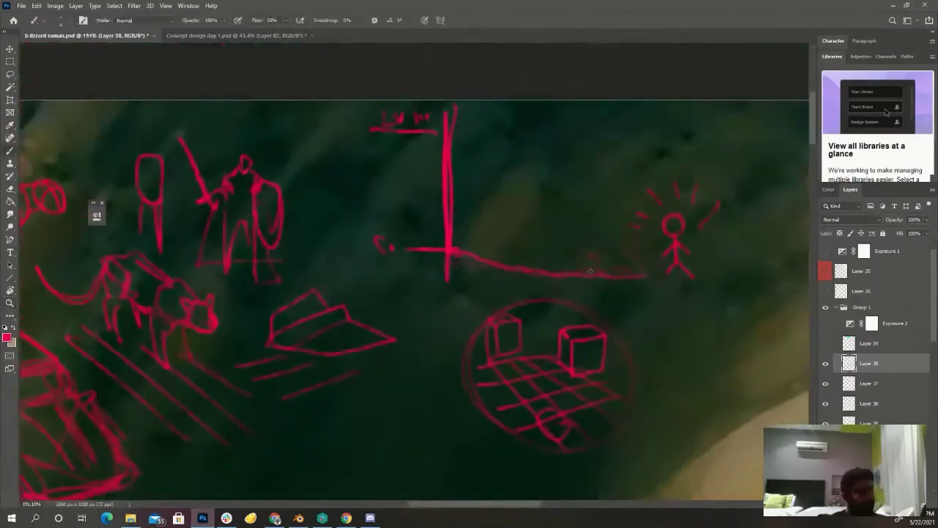
- Write a short red note above the stick figure and draw three radiating lines around it
left_click_drag(613, 331, 533, 342)
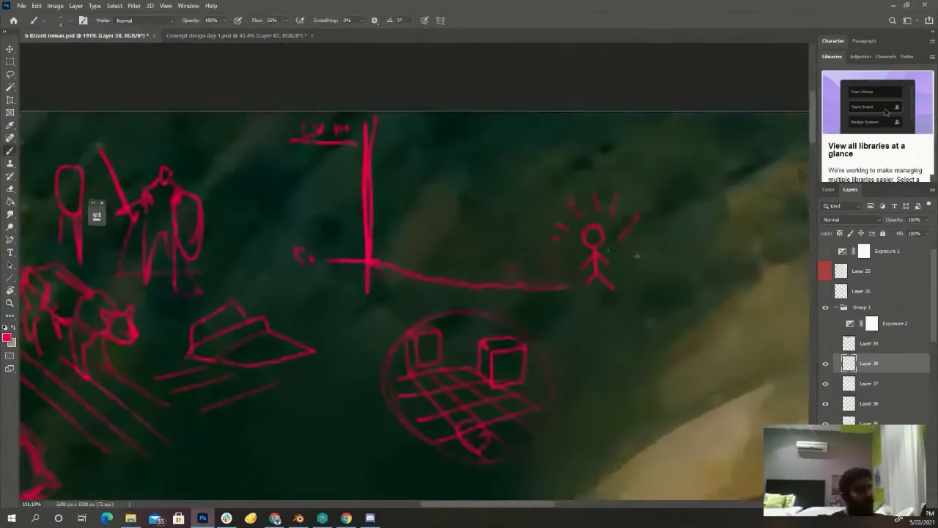
left_click_drag(657, 173, 635, 176)
mouse_move(624, 137)
left_mouse_down()
mouse_move(631, 170)
mouse_move(604, 158)
left_mouse_up()
mouse_move(695, 183)
left_mouse_down()
mouse_move(659, 220)
mouse_move(662, 205)
left_mouse_up()
left_click_drag(646, 183, 639, 206)
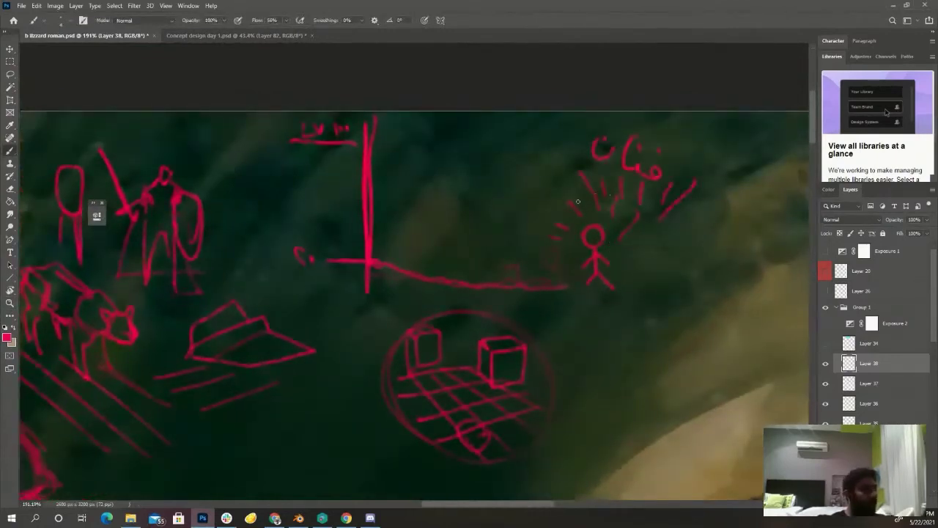
left_click_drag(554, 172, 577, 196)
left_click_drag(547, 183, 567, 202)
left_click_drag(526, 195, 552, 214)
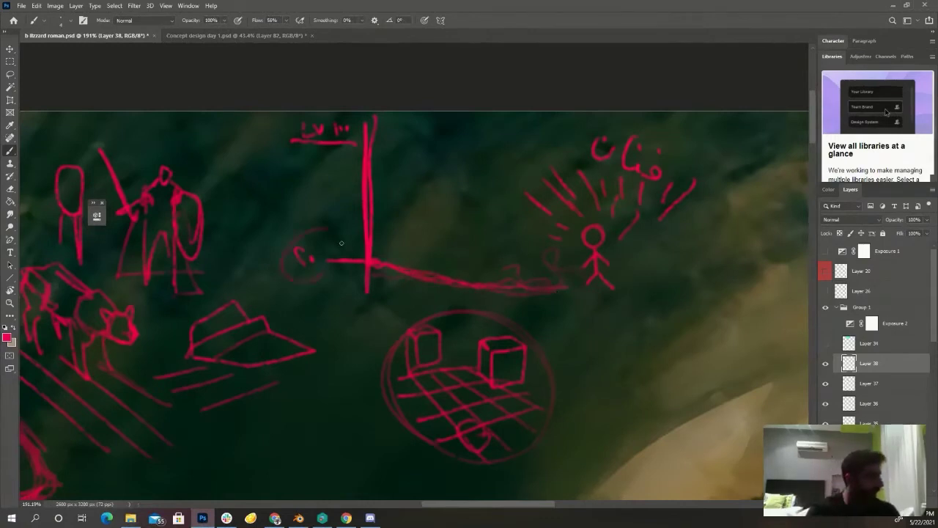
- Draw a red circle around the c. mark and thicken its upper-left edge
left_click_drag(341, 243, 329, 257)
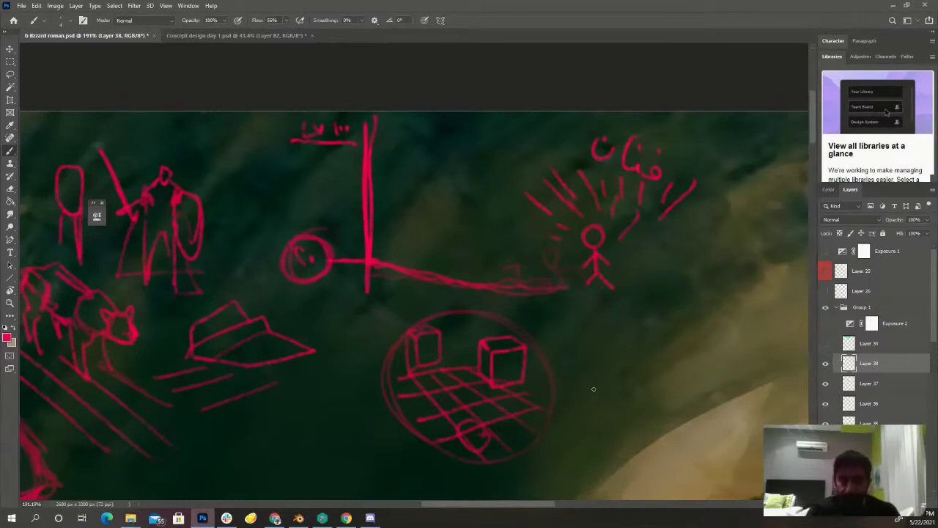
left_click_drag(286, 236, 280, 252)
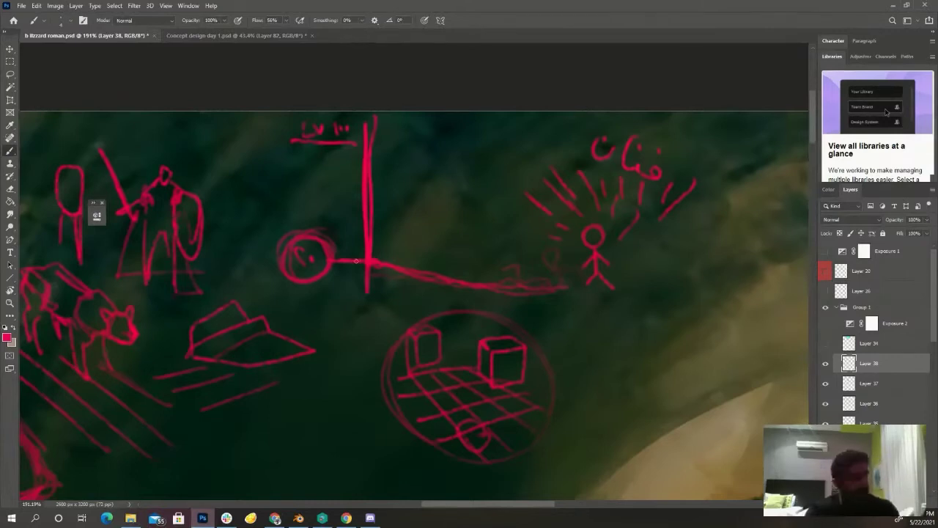
scroll(356, 261, "right", 5)
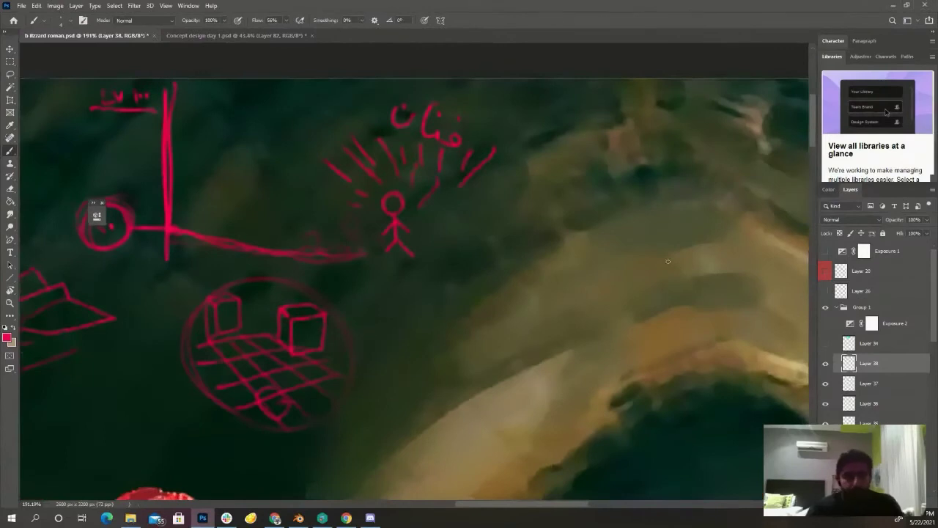
- Draw a red stick figure with shield and hat on the right, ringed by a large circle
left_click_drag(623, 226, 587, 209)
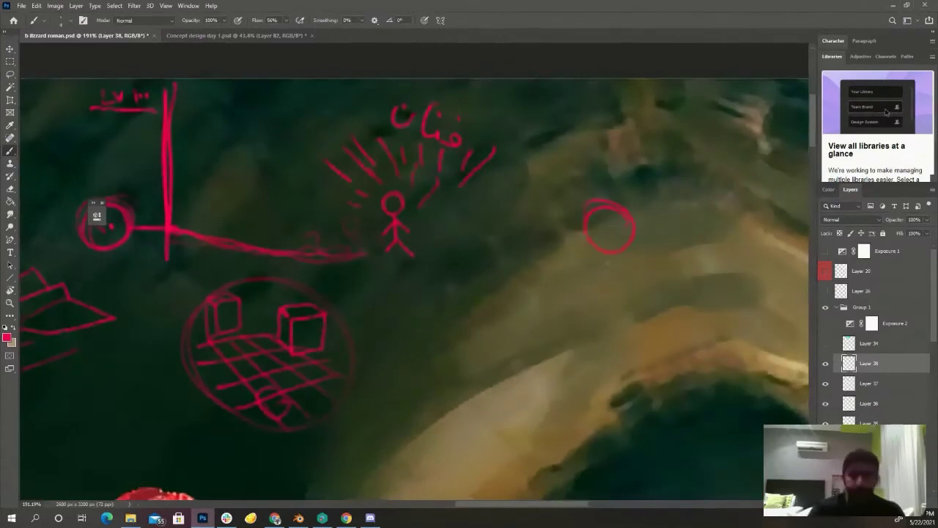
mouse_move(616, 253)
left_mouse_down()
mouse_move(615, 333)
mouse_move(572, 363)
left_mouse_up()
left_click_drag(535, 206, 548, 297)
left_click_drag(506, 261, 557, 263)
mouse_move(586, 199)
left_mouse_down()
mouse_move(635, 196)
mouse_move(629, 181)
left_mouse_up()
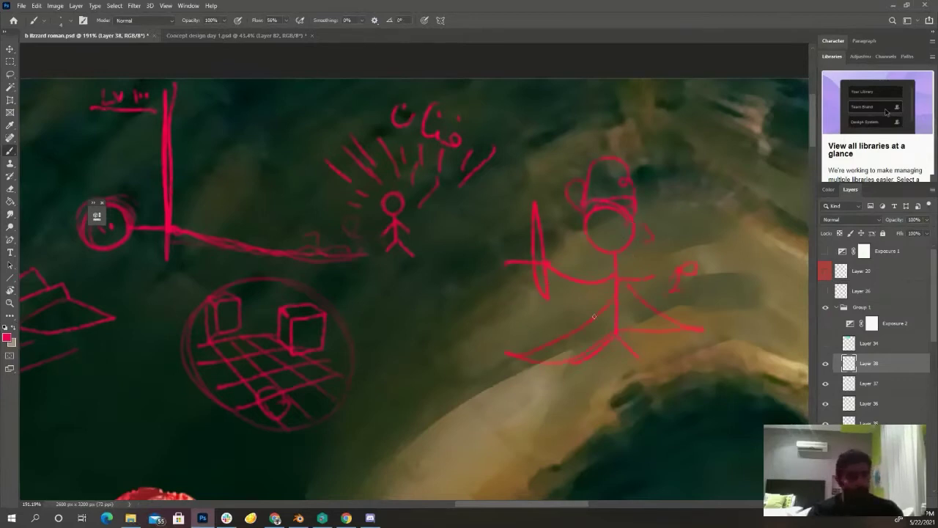
left_click_drag(698, 297, 677, 119)
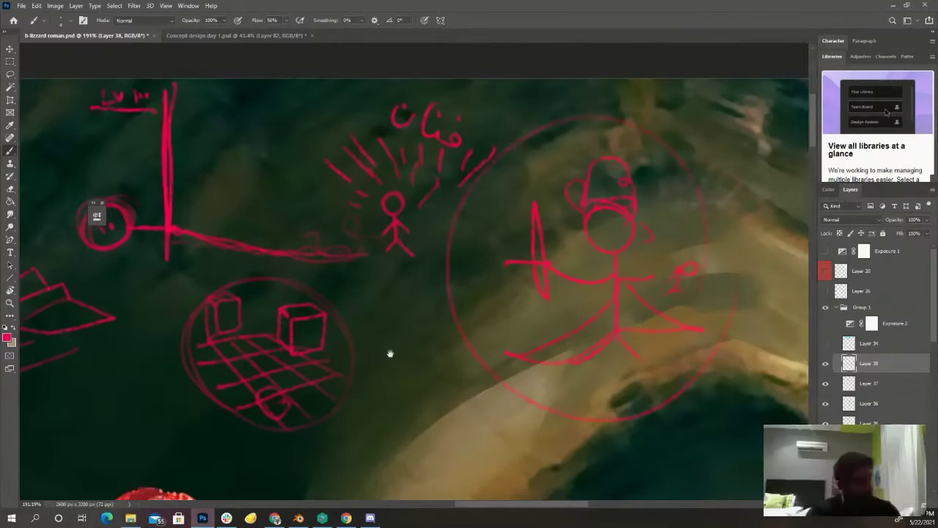
left_click_drag(390, 354, 549, 412)
- Draw red curves and a small hooked mark around the cross diagram's vertical line
left_click_drag(512, 313, 334, 220)
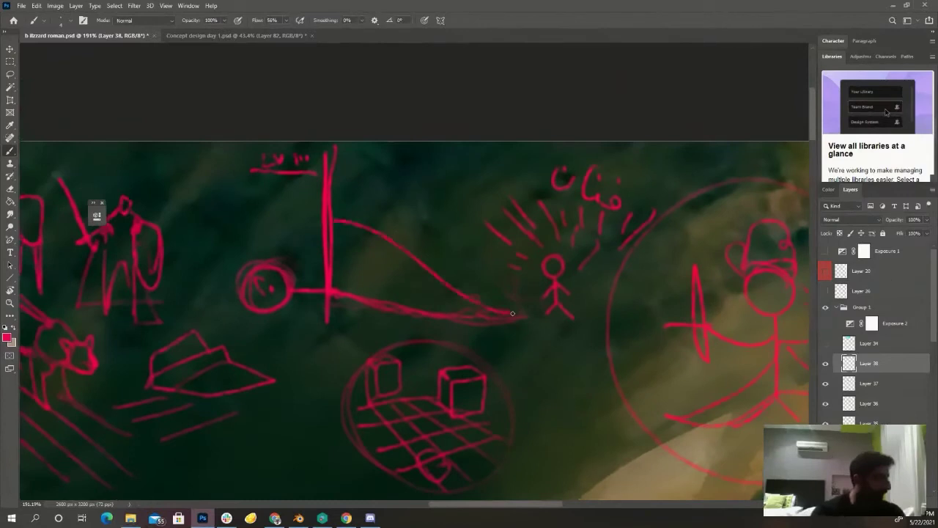
left_click(291, 219)
left_click_drag(261, 208, 282, 218)
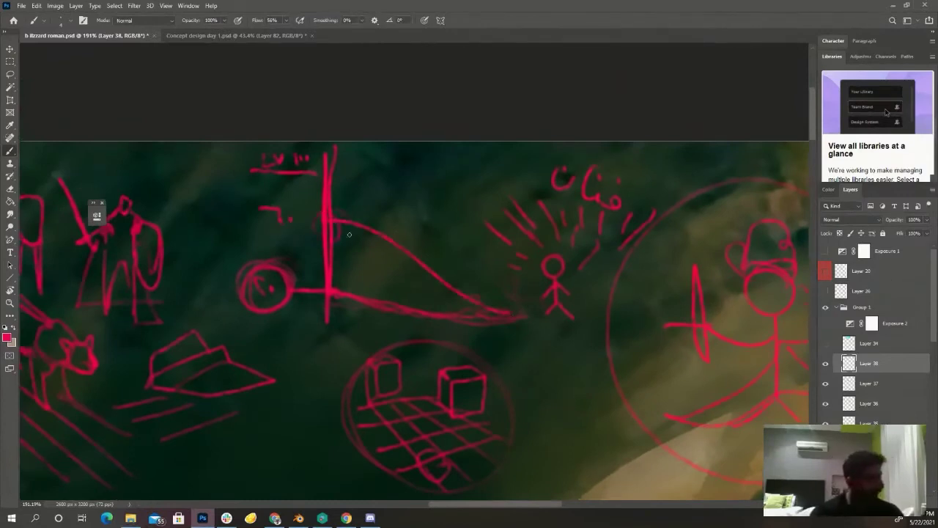
right_click(349, 235)
key("Escape")
left_click_drag(313, 236, 311, 282)
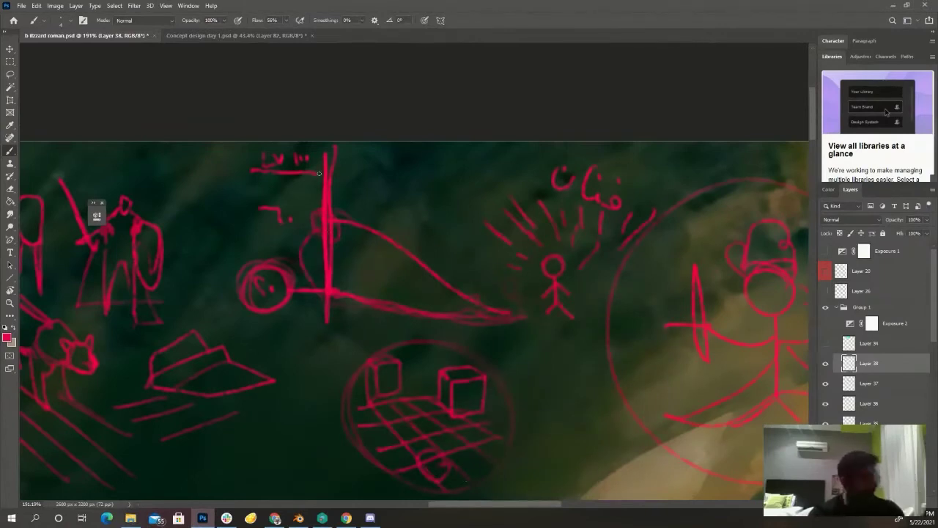
left_click_drag(339, 145, 344, 167)
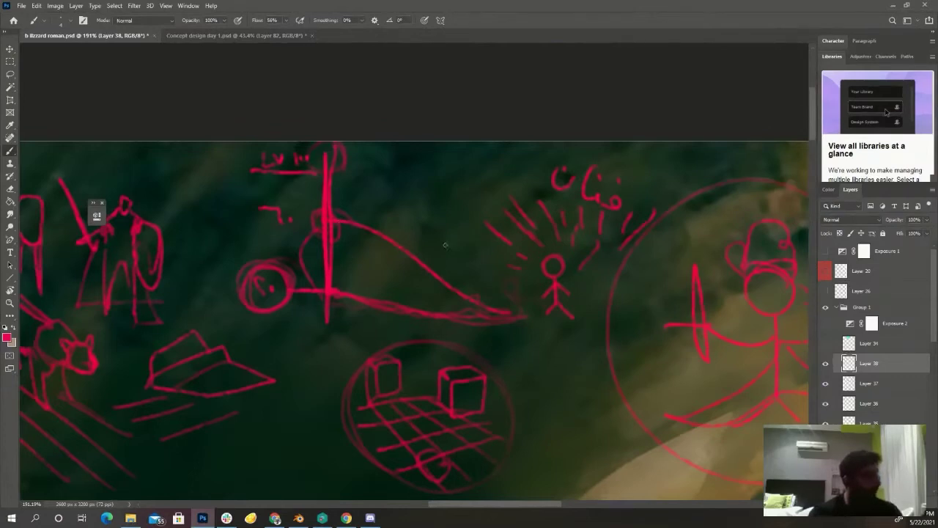
- Write a dotted handwritten label above the diagram and draw lines linking it to the right figure
left_click_drag(498, 181, 405, 184)
left_click(428, 164)
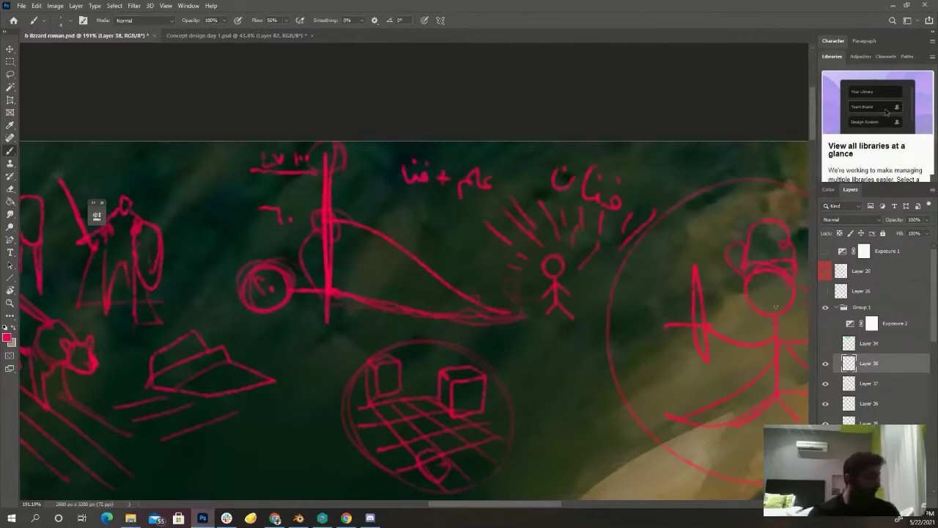
left_click_drag(631, 370, 469, 332)
left_click_drag(584, 417, 439, 367)
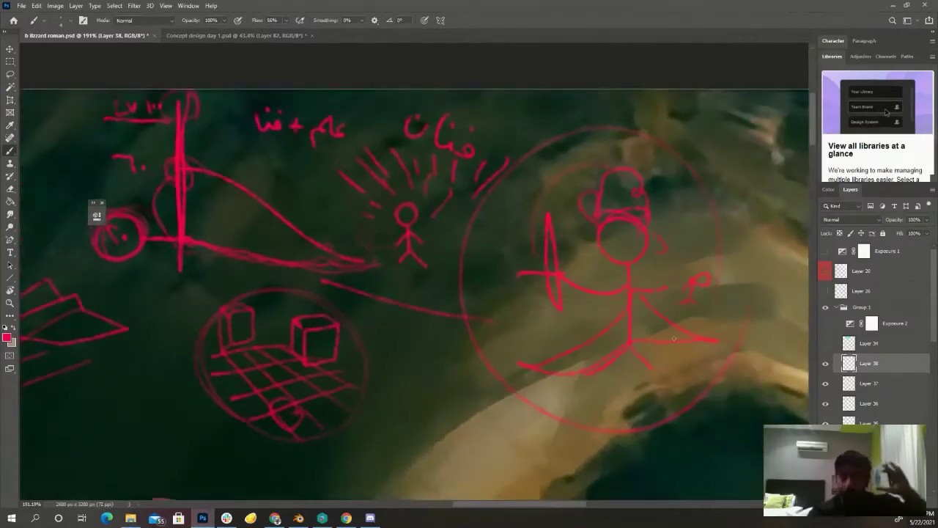
mouse_move(400, 309)
left_mouse_down()
mouse_move(436, 331)
mouse_move(601, 381)
left_mouse_up()
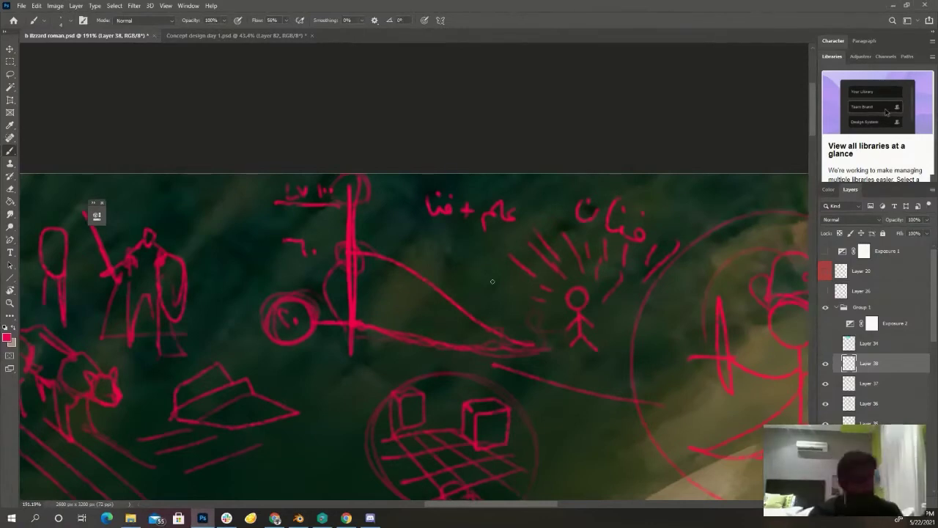
- Add a short red stroke near the stick figure and a curve bulging right of the vertical line
left_click_drag(462, 247, 444, 249)
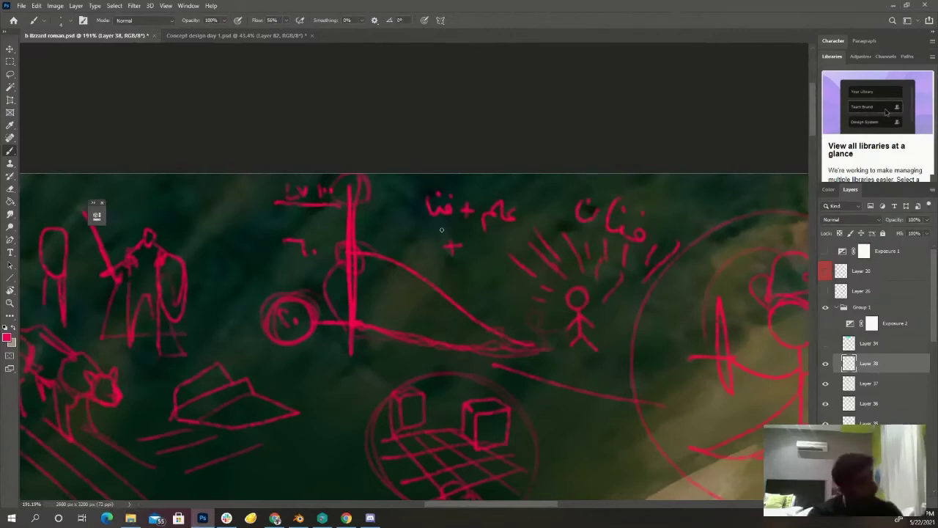
left_click_drag(357, 189, 358, 250)
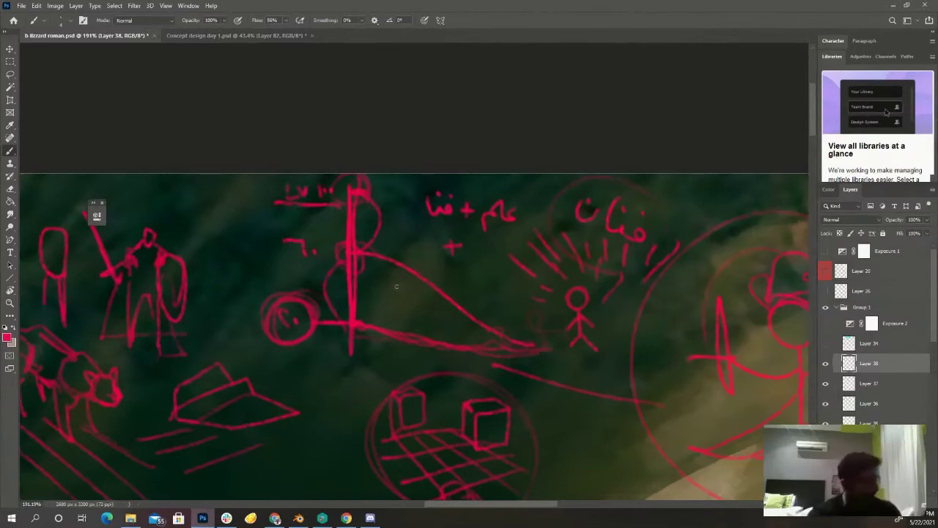
- Hatch red zigzags under the long curve, extend them left, and add a faint arc above
mouse_move(396, 286)
left_mouse_down()
mouse_move(392, 322)
mouse_move(480, 340)
left_mouse_up()
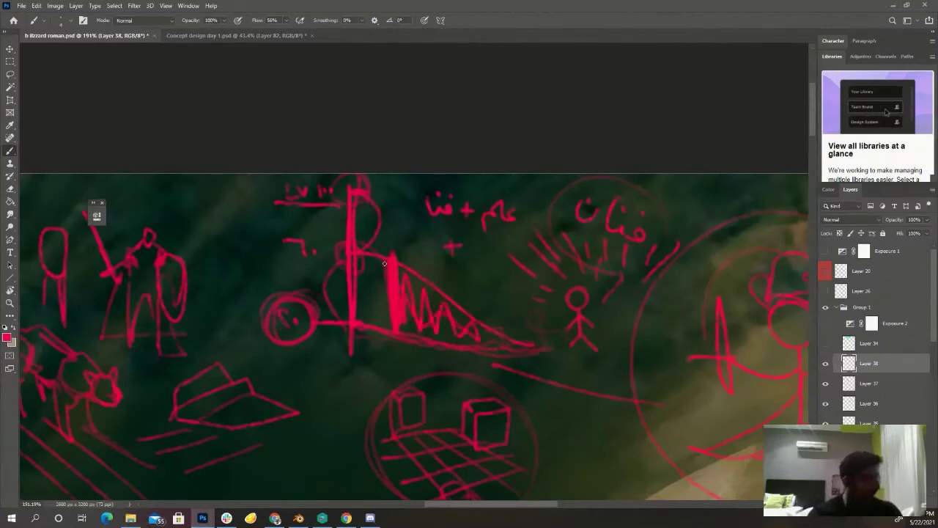
left_click_drag(384, 268, 360, 321)
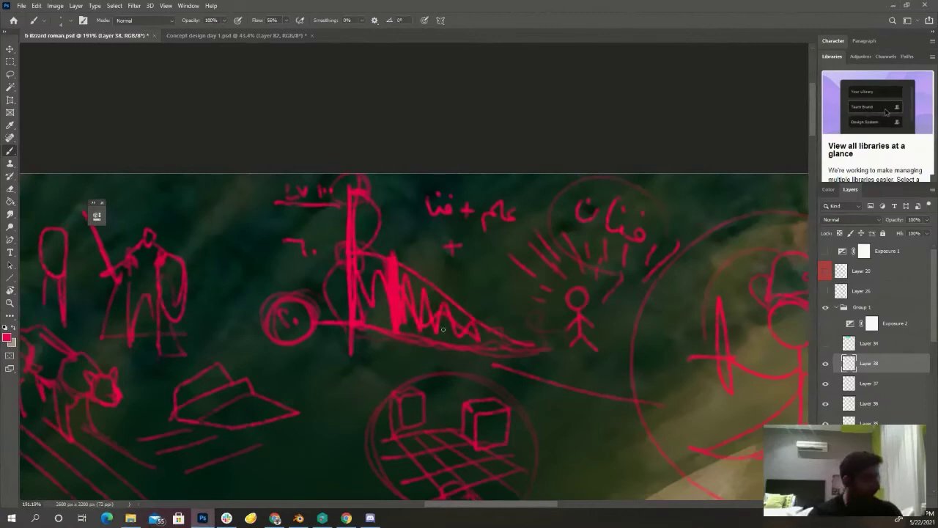
left_click_drag(391, 224, 418, 252)
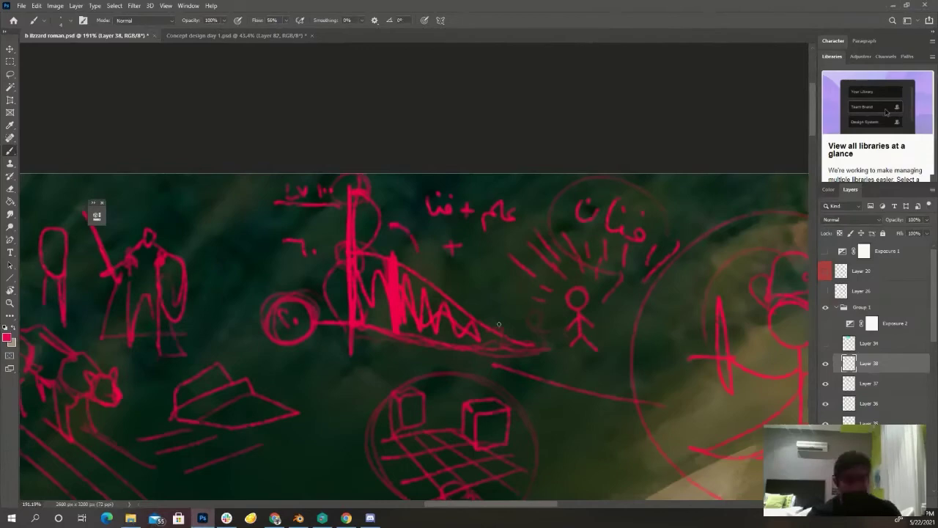
- Scrubby-zoom out, in on the soldier's torso and cape, then out again with the Zoom tool
key("z")
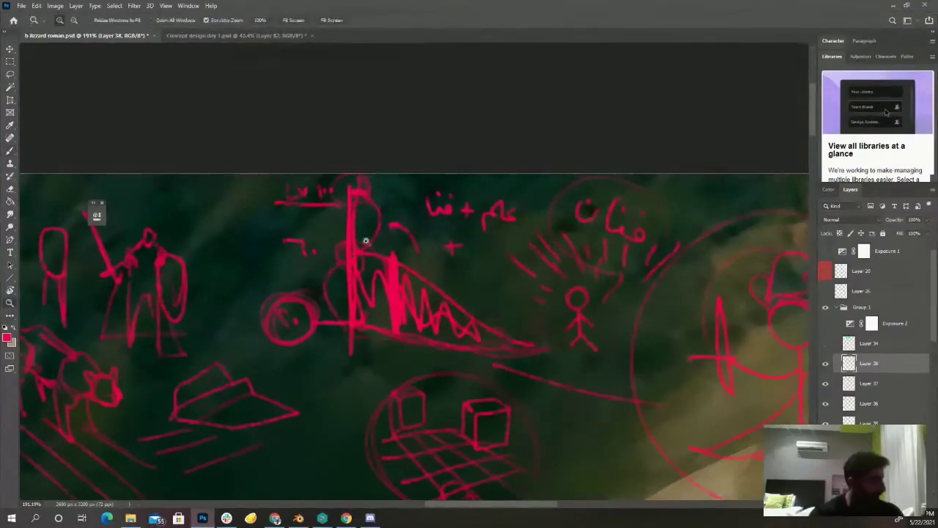
mouse_move(439, 370)
left_mouse_down()
mouse_move(378, 373)
mouse_move(465, 254)
left_mouse_up()
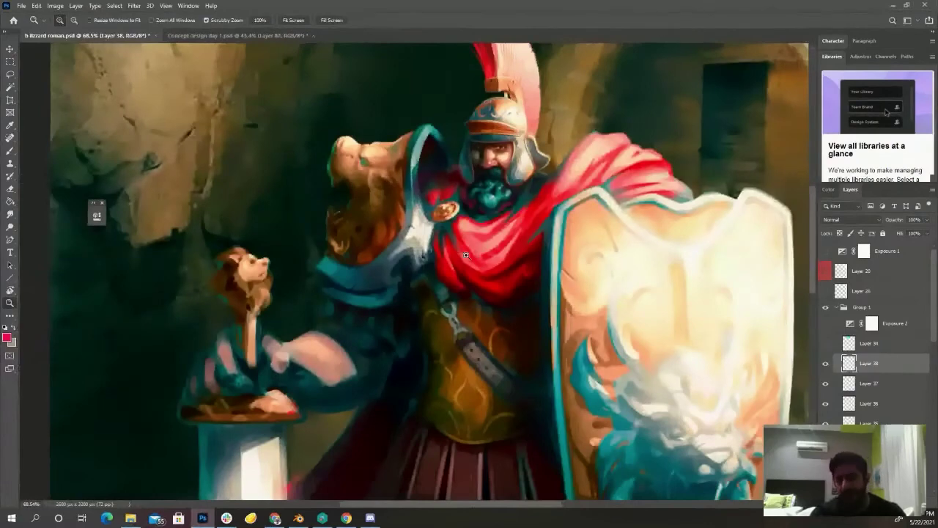
mouse_move(466, 254)
left_mouse_down()
mouse_move(492, 232)
mouse_move(557, 234)
left_mouse_up()
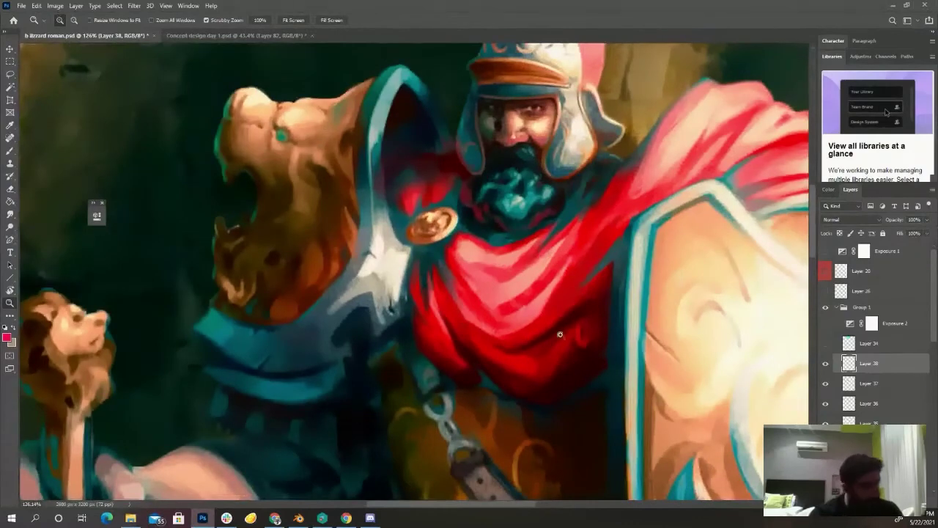
mouse_move(561, 335)
left_mouse_down()
mouse_move(500, 232)
mouse_move(460, 339)
mouse_move(434, 353)
mouse_move(462, 225)
left_mouse_up()
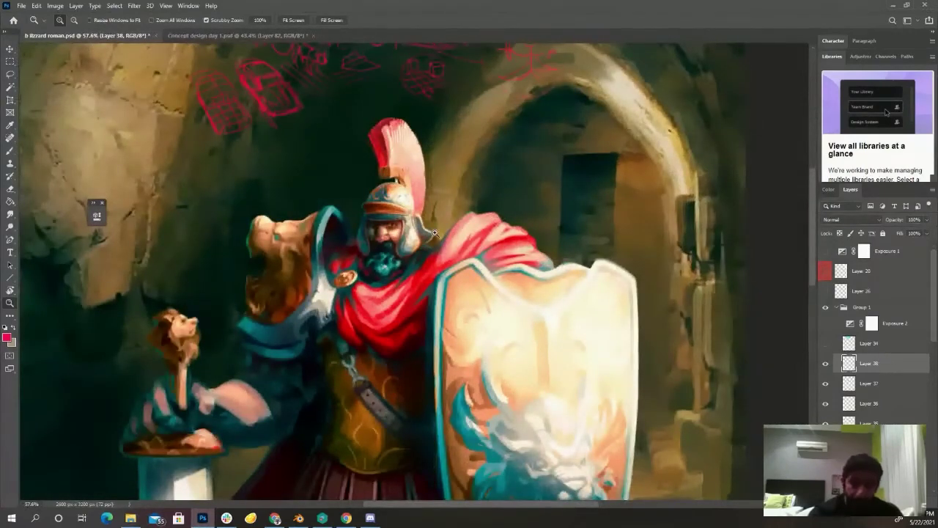
- Open Concept design day 1 and scroll-zoom around its Roman warrior reference thumbnails
left_click(198, 33)
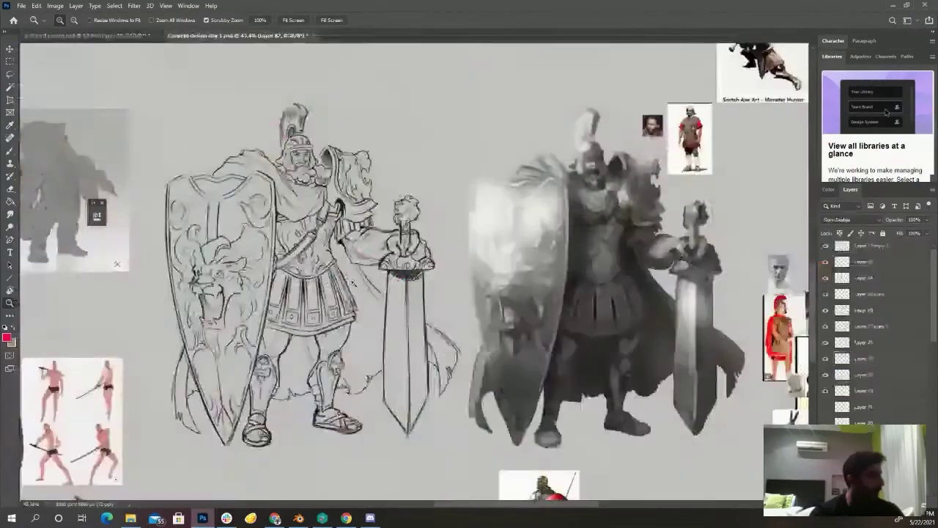
scroll(382, 300, "down", 2)
scroll(418, 322, "down", 2)
scroll(458, 347, "down", 2)
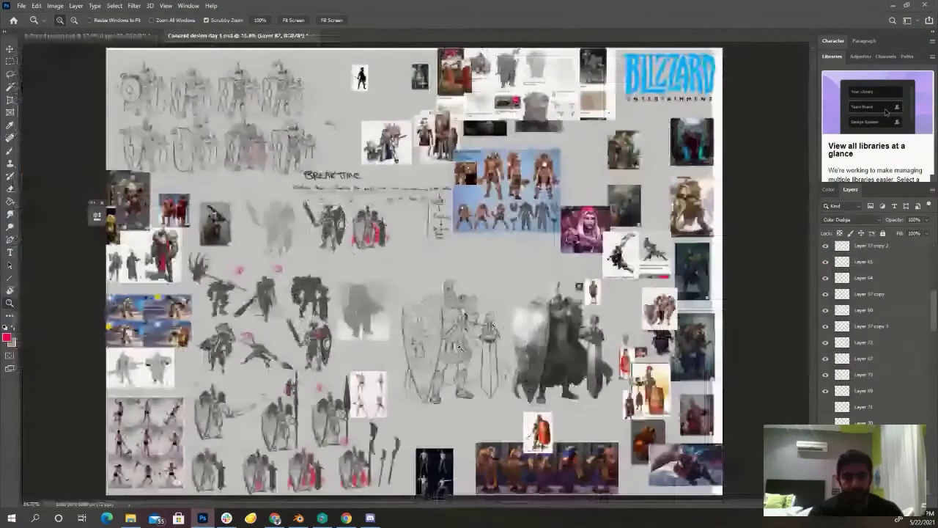
scroll(689, 330, "up", 2)
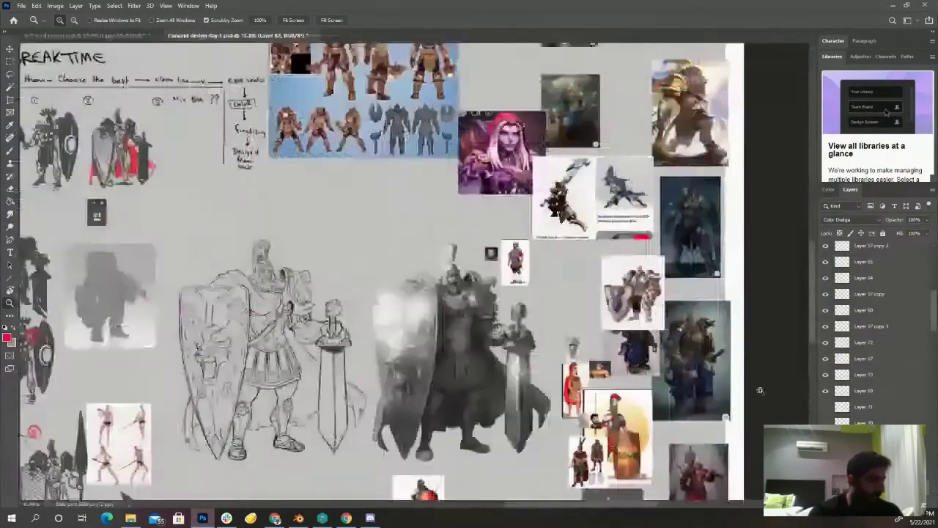
scroll(704, 382, "up", 3)
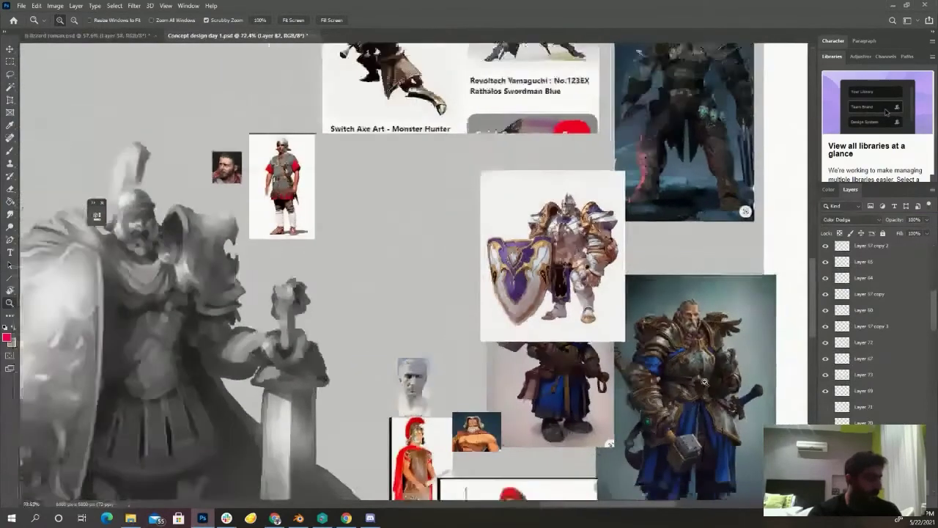
scroll(703, 381, "down", 1)
scroll(627, 321, "up", 1)
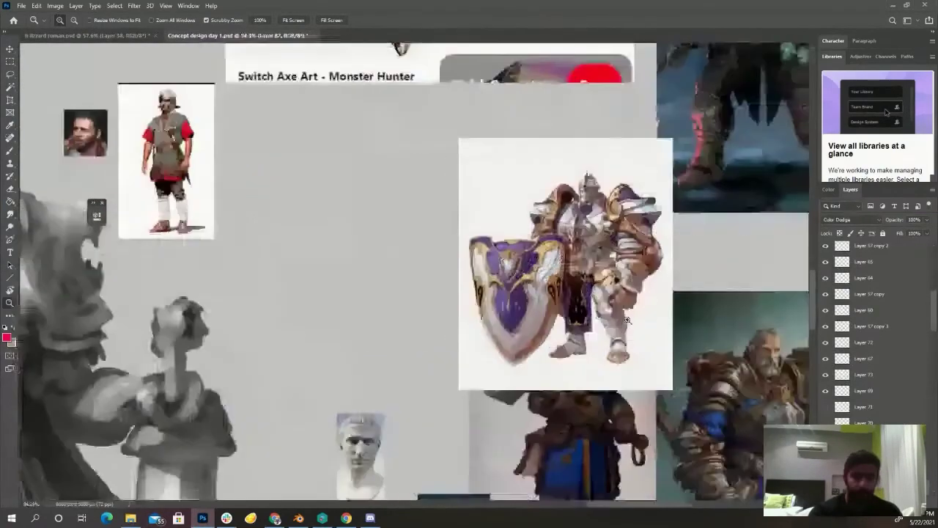
scroll(404, 220, "up", 3)
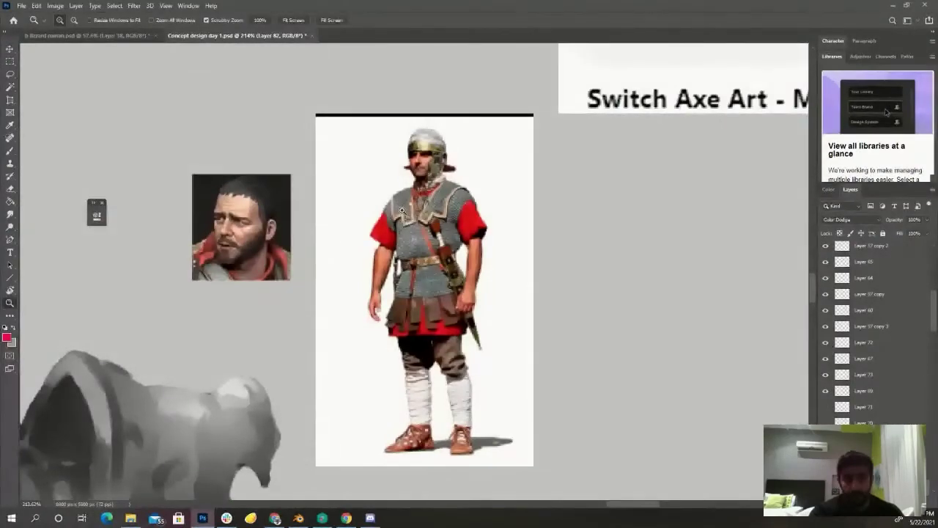
scroll(615, 277, "down", 2)
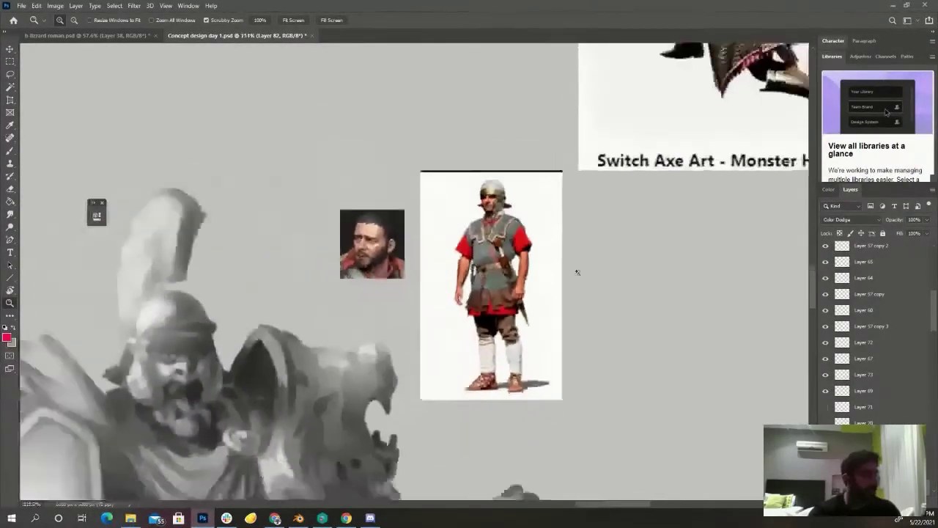
scroll(578, 272, "down", 2)
scroll(583, 269, "down", 1)
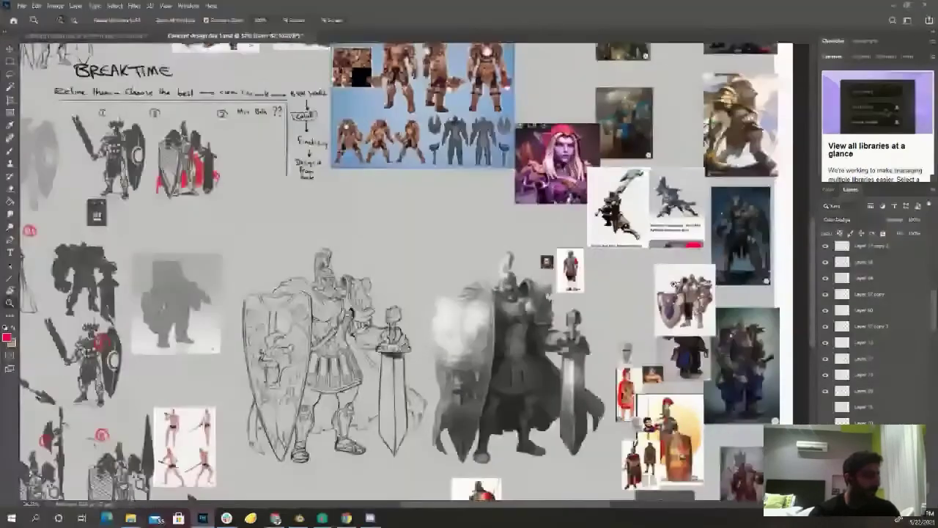
scroll(673, 285, "down", 1)
scroll(247, 347, "up", 1)
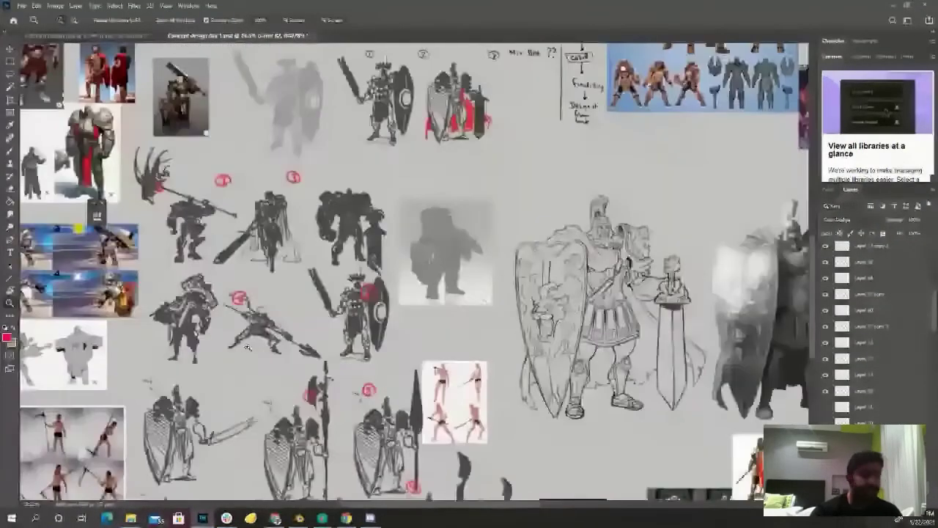
scroll(247, 347, "up", 1)
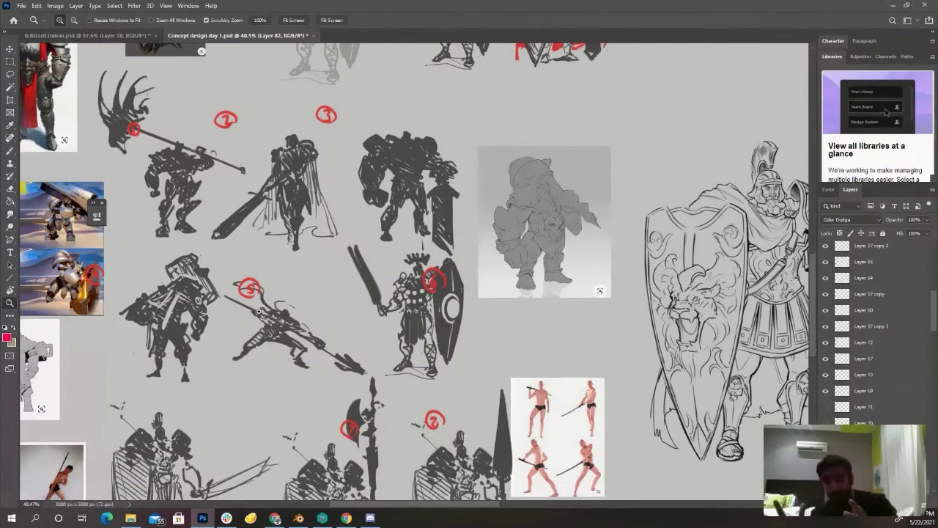
- Switch back to b lizzard roman.psd with Ctrl+Tab and zoom the painting view
key("ctrl+Tab")
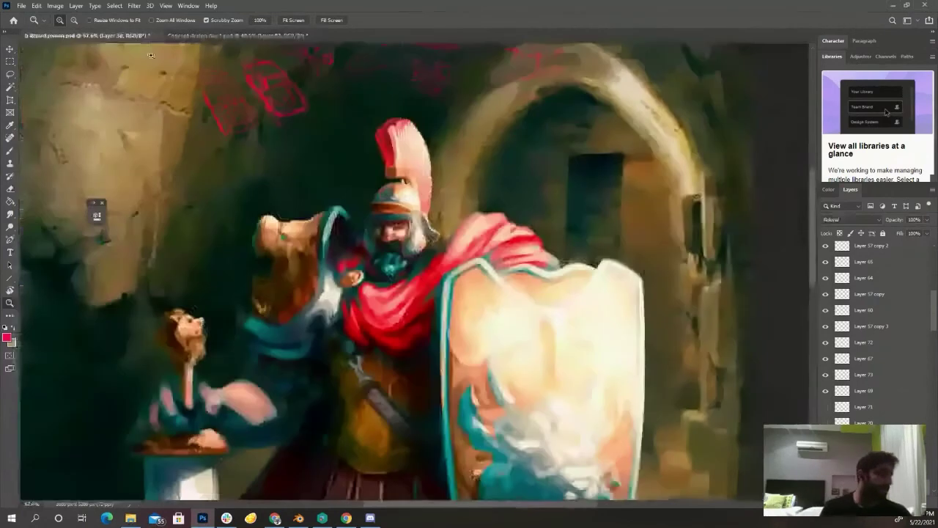
scroll(475, 308, "down", 2)
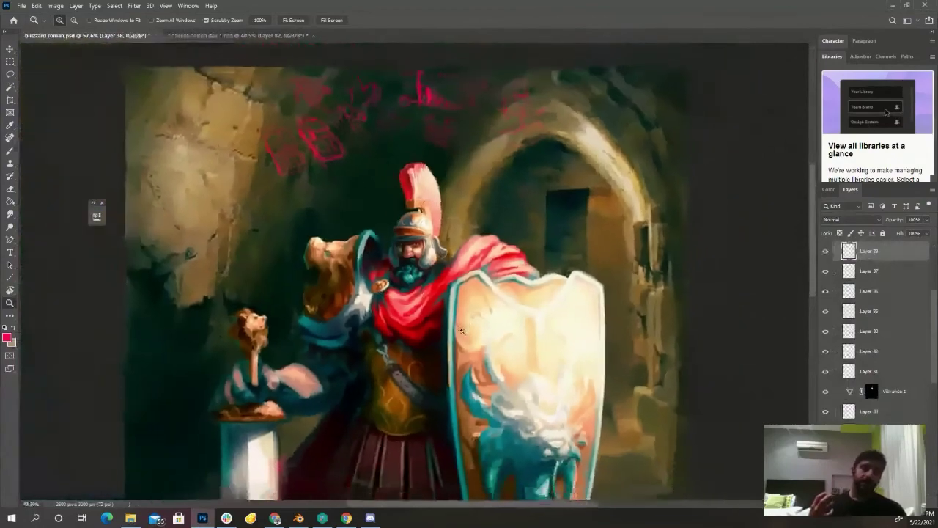
scroll(465, 363, "down", 1)
scroll(466, 363, "up", 2)
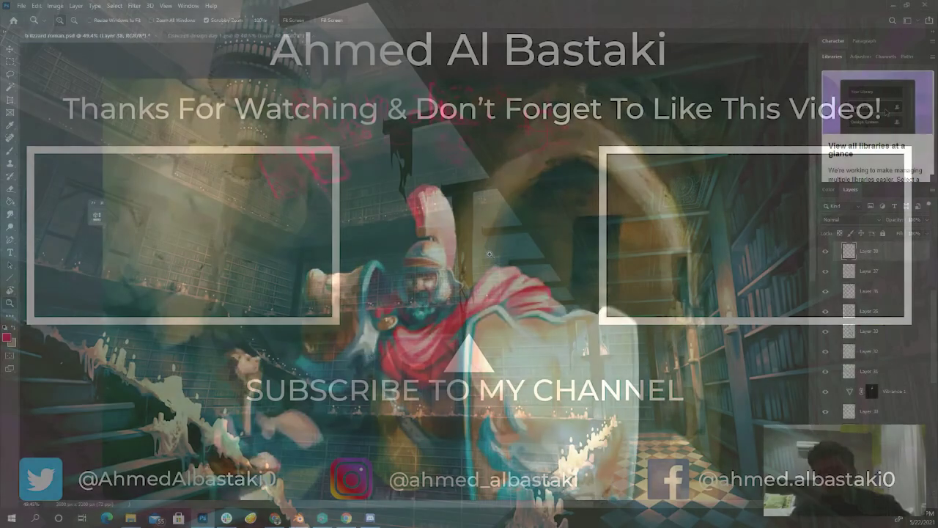